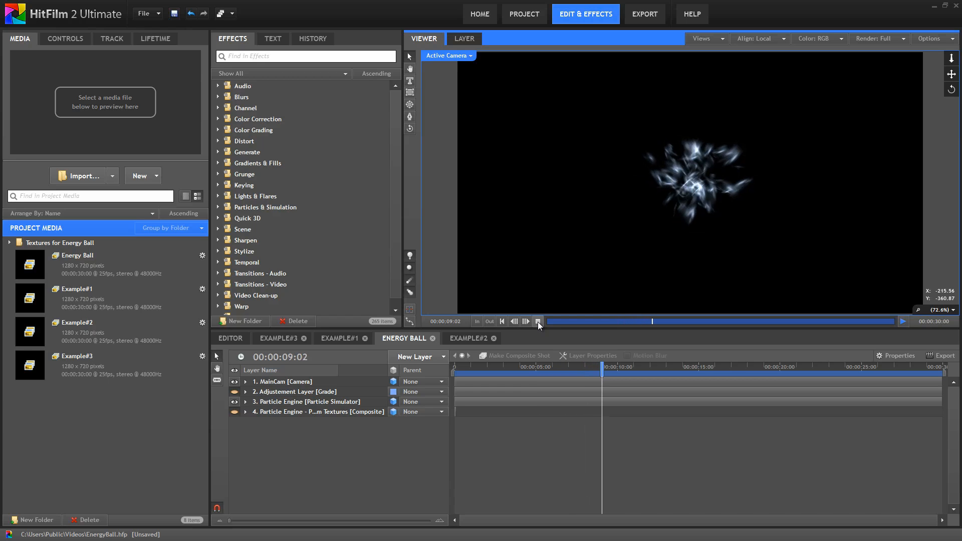
- Turn on the grade adjustment layer, reveal its effects, and replay the finished energy ball
left_click(537, 322)
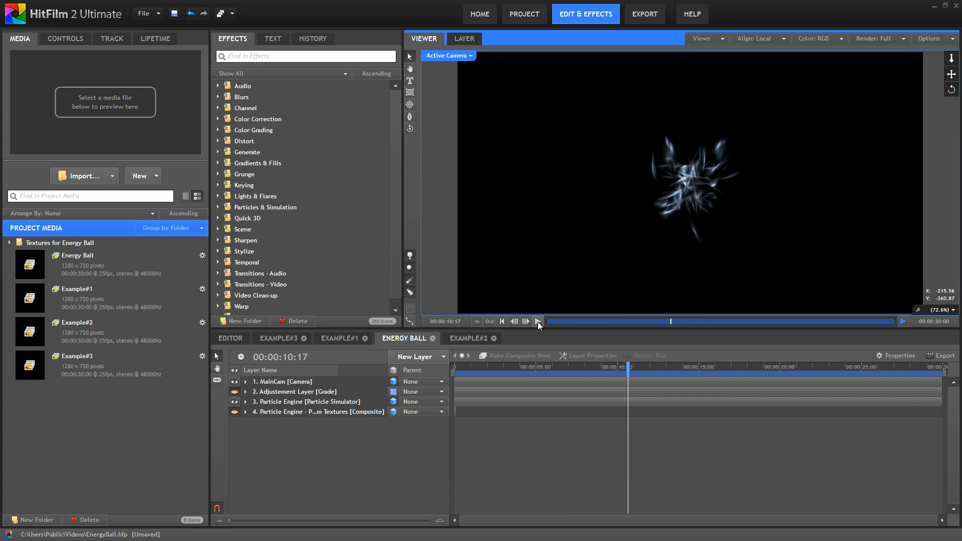
left_click(234, 391)
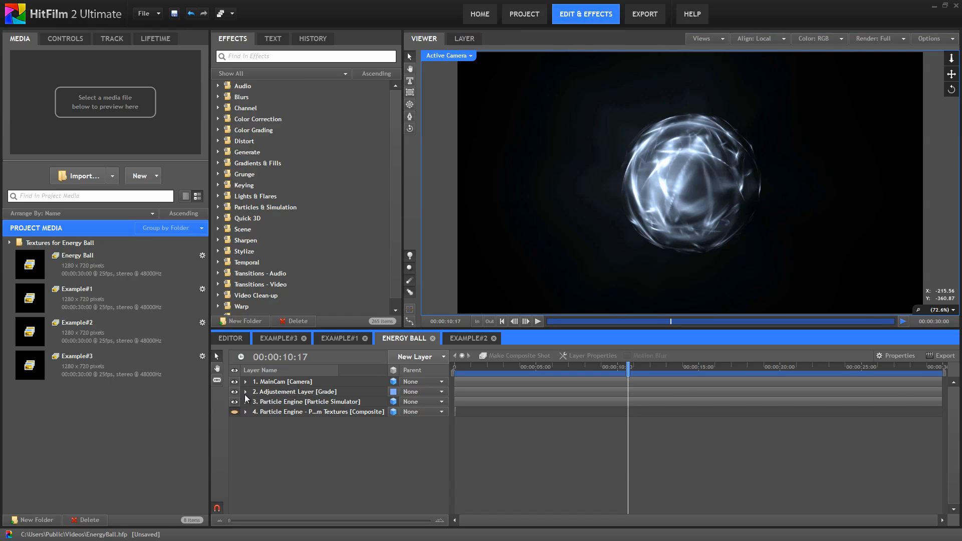
left_click(245, 392)
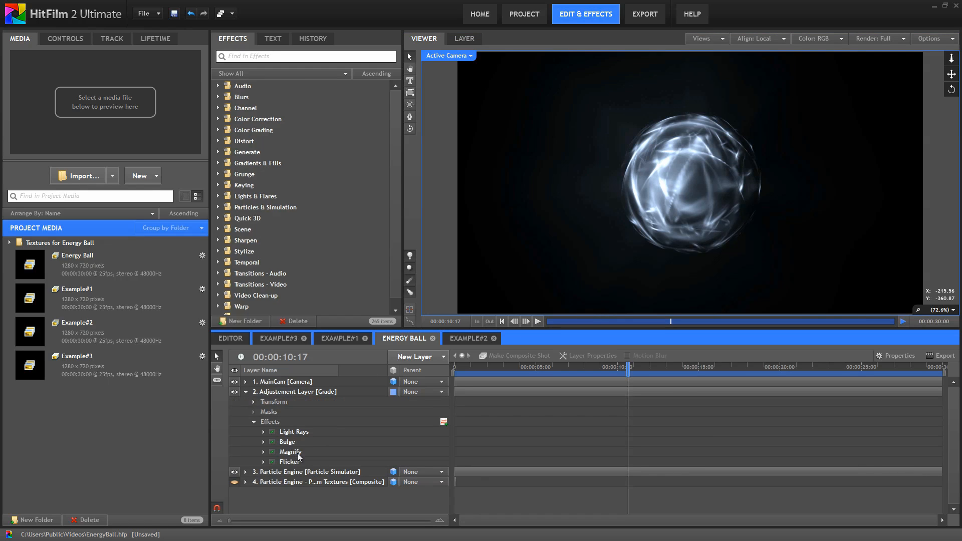
left_click(538, 322)
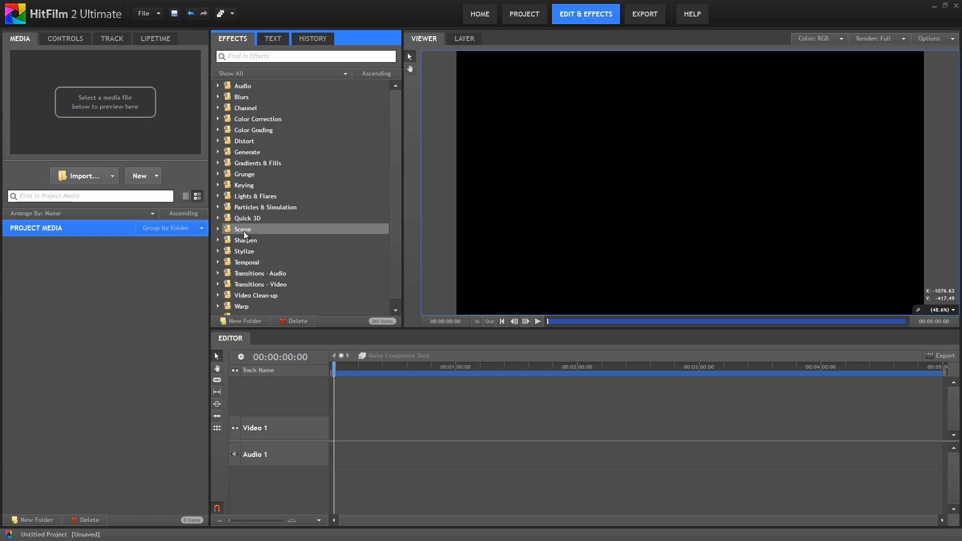
- Place a Particle Simulator on Video 1 and scrub ahead to see white particles bursting
left_click(217, 207)
left_click(284, 274)
left_click_drag(287, 276, 337, 424)
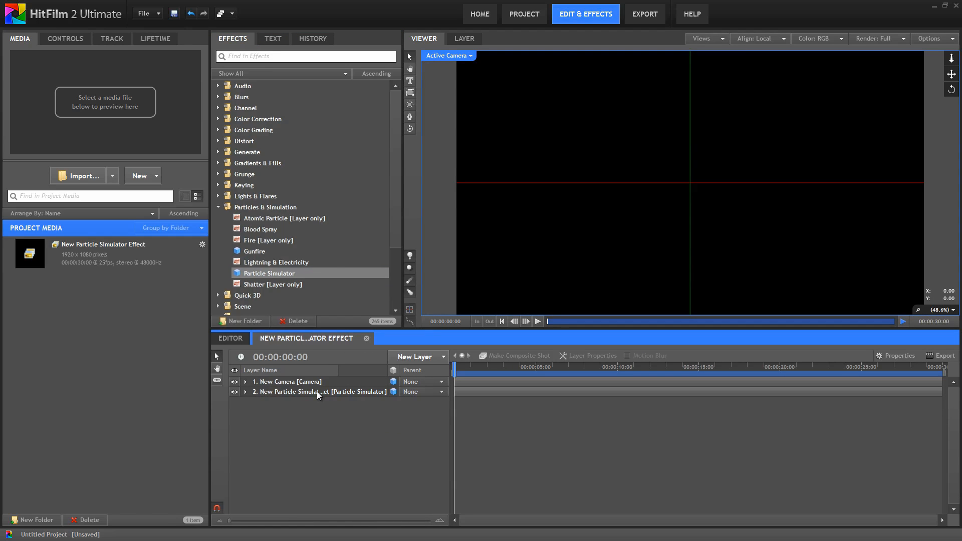
left_click_drag(477, 371, 507, 372)
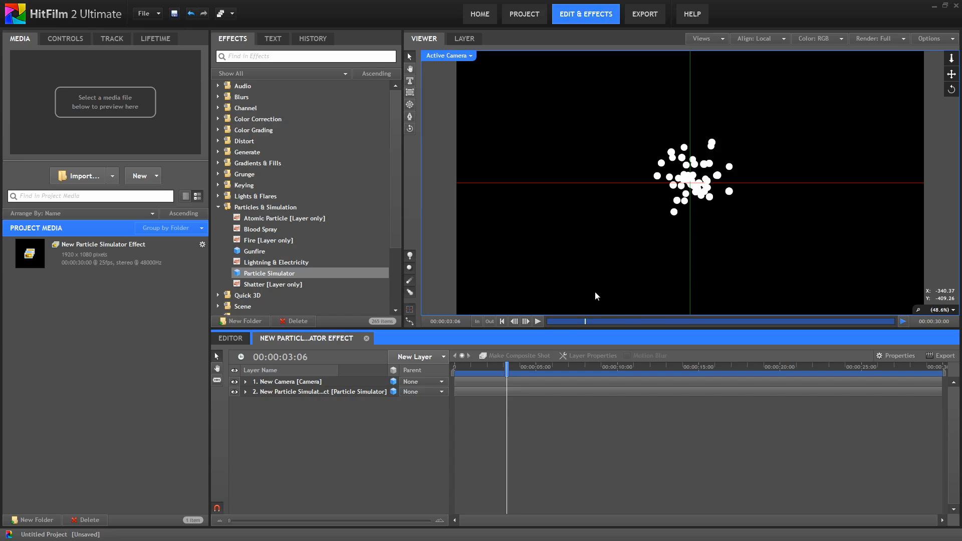
left_click(311, 393)
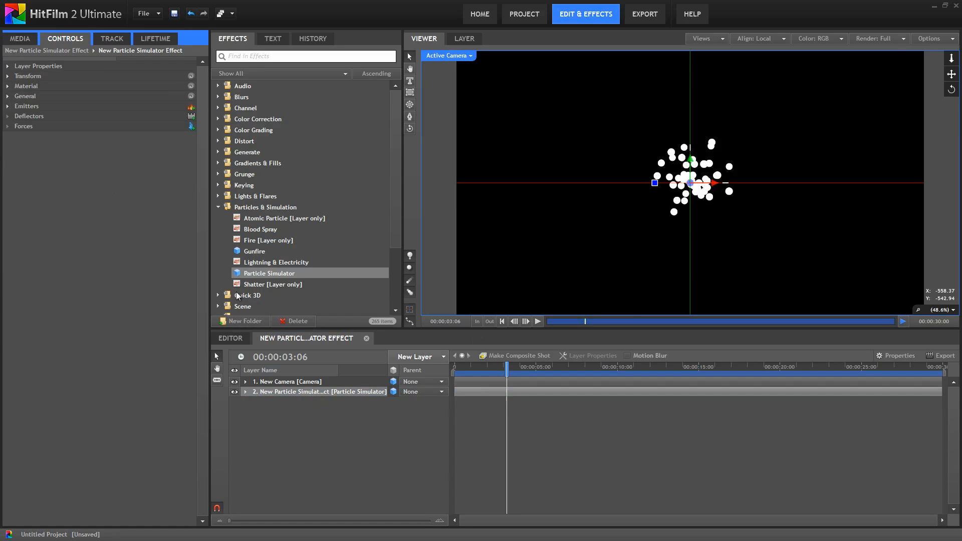
- Set particle Movement to Scale 30%, Speed 850 and Life 1.5
left_click(7, 107)
left_click(18, 116)
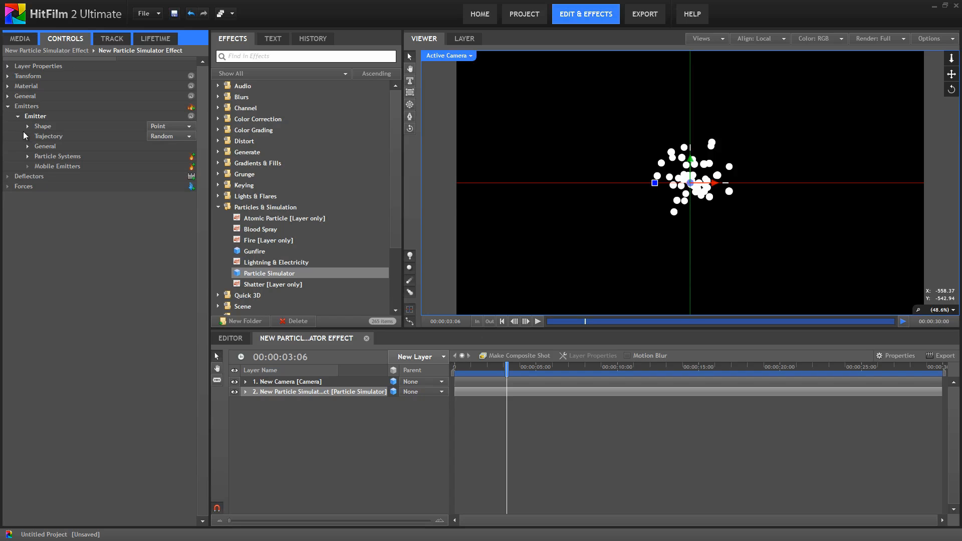
left_click(28, 156)
left_click(38, 166)
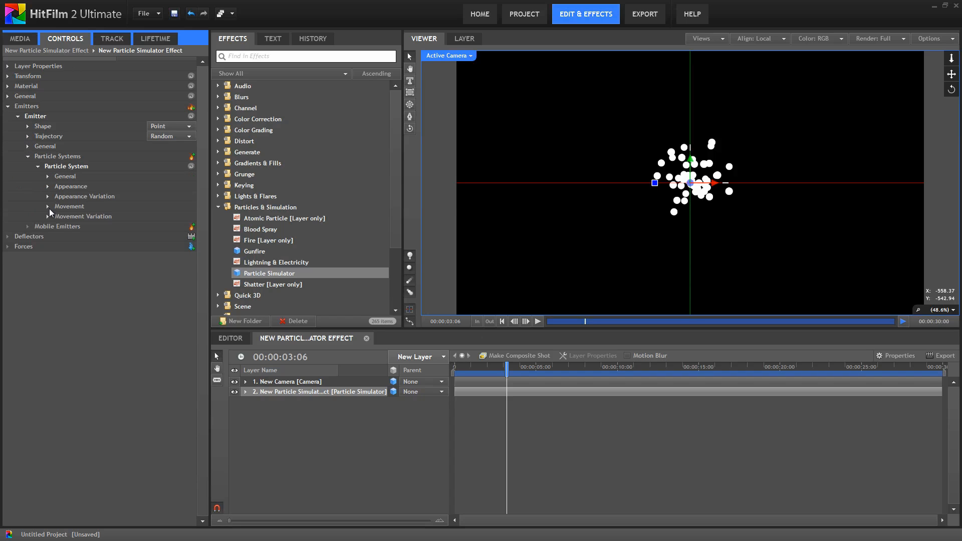
left_click(47, 206)
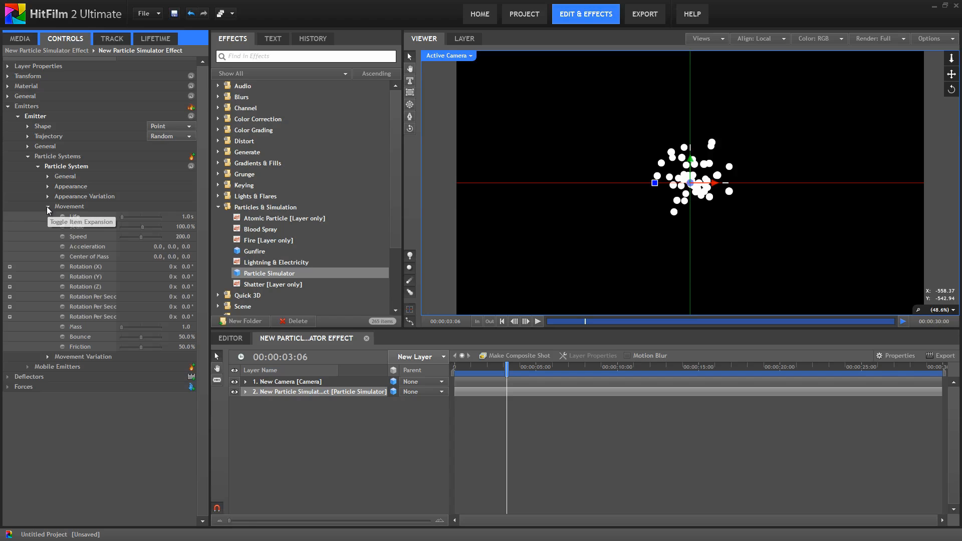
left_click_drag(186, 226, 146, 227)
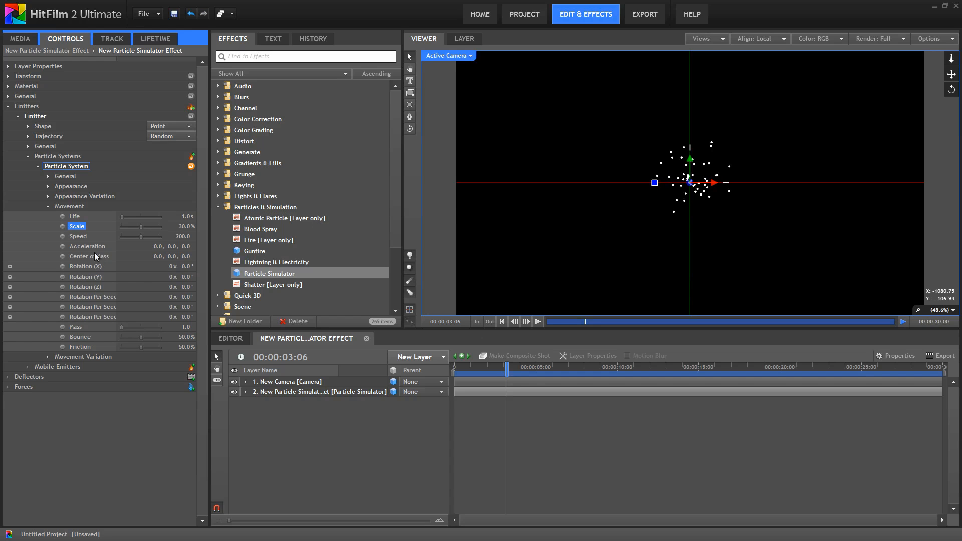
left_click(182, 236)
left_click_drag(182, 236, 514, 248)
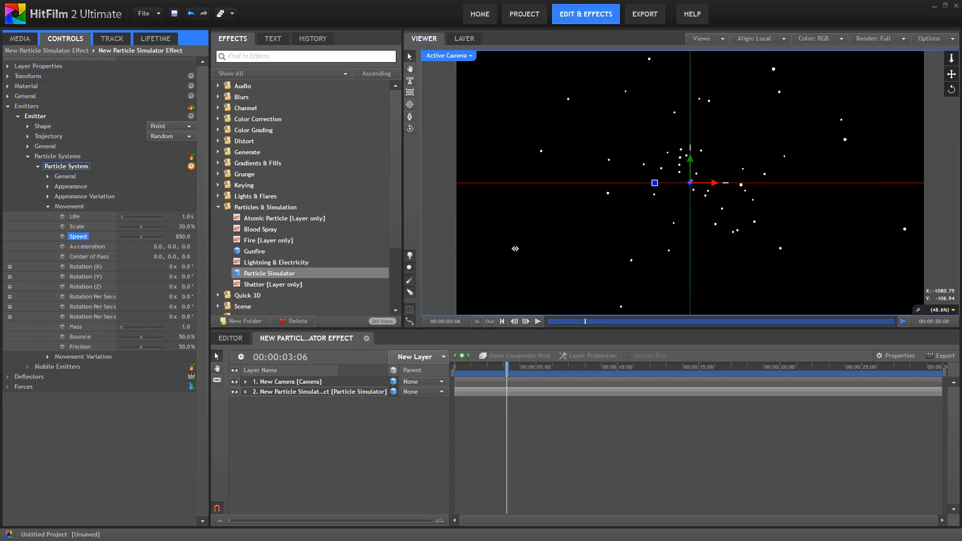
left_click(186, 217)
type("1.5")
key("Return")
- Add Movement Variation of 15% scale and 50 speed, then preview the particles
left_click(48, 357)
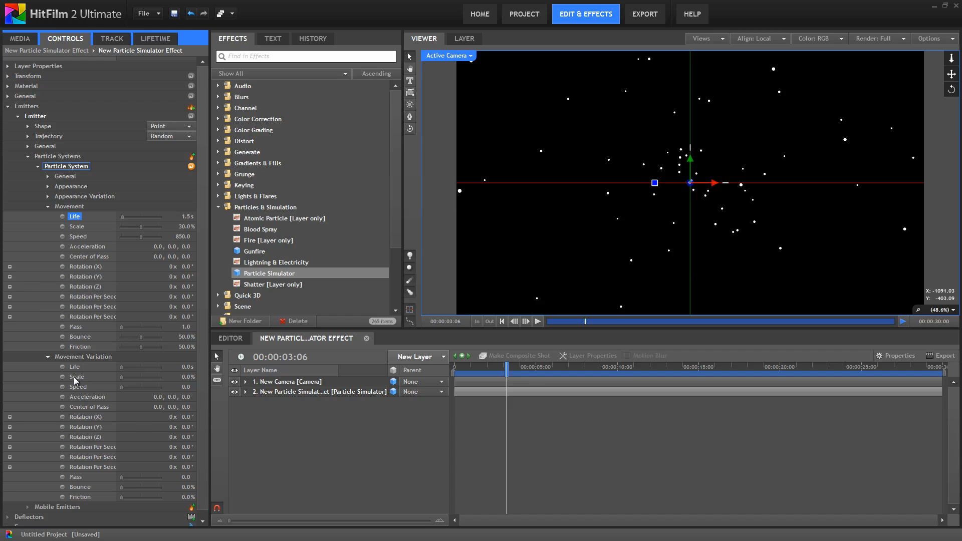
left_click_drag(181, 379, 191, 379)
left_click_drag(184, 386, 213, 389)
left_click(48, 206)
left_click(48, 217)
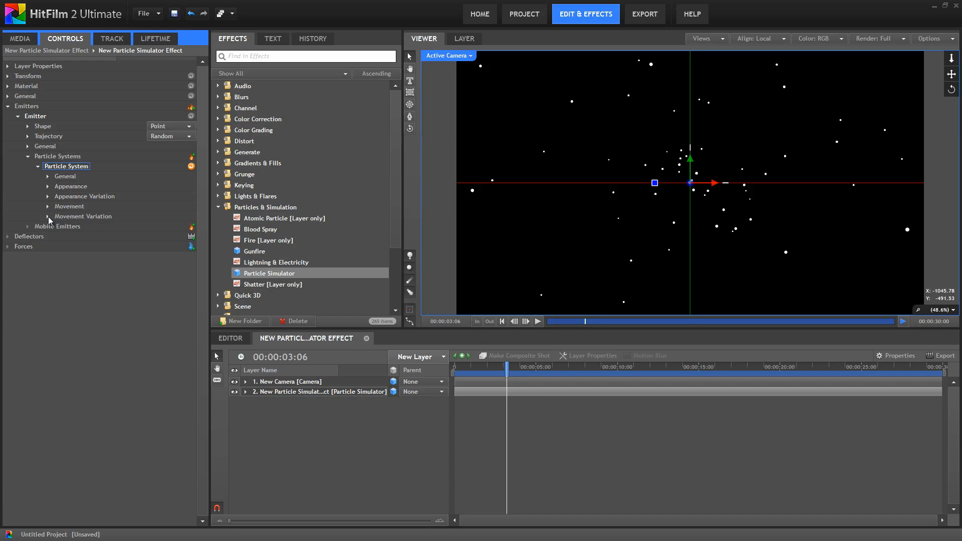
left_click(537, 322)
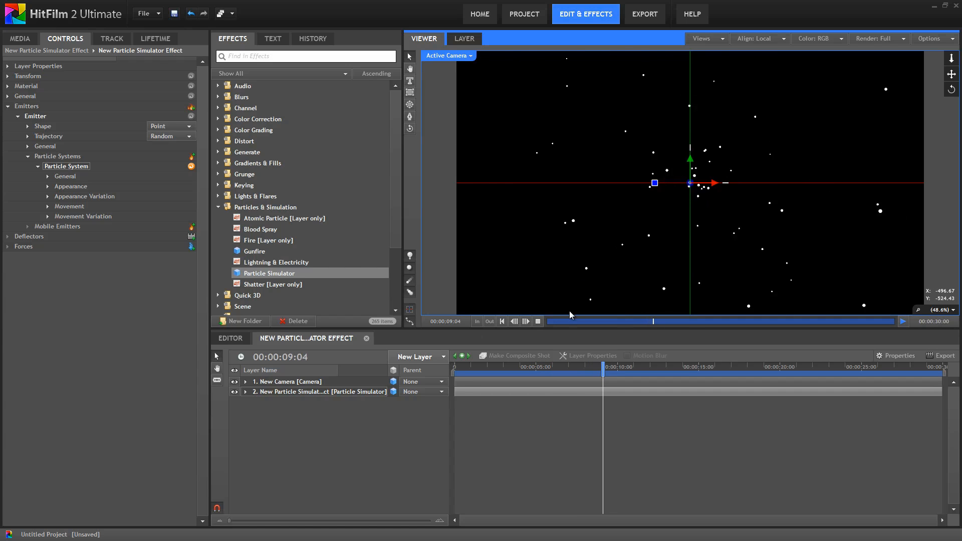
- Return to 00:00:01:18 and add a force of type Attraction
left_click(505, 366)
left_click_drag(502, 366, 479, 366)
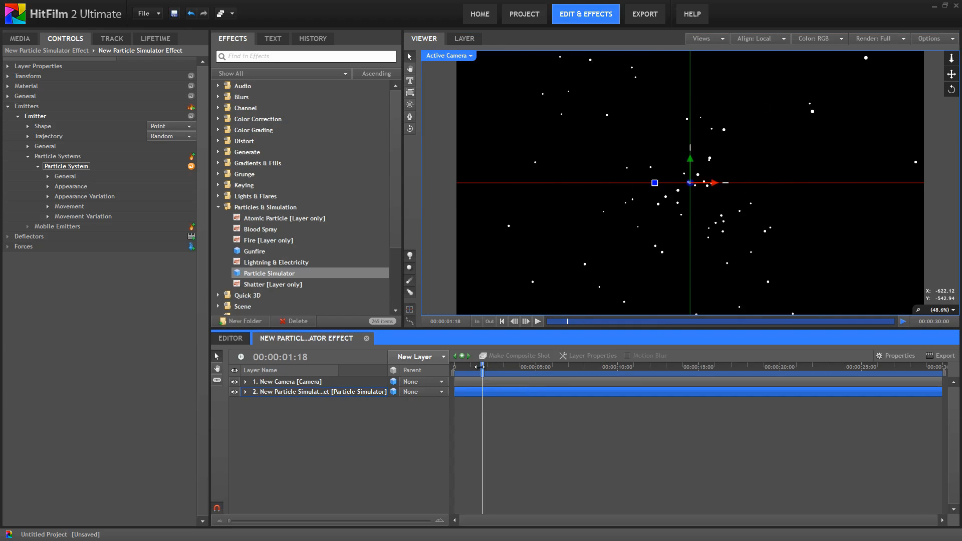
left_click(191, 247)
left_click(17, 257)
left_click(188, 287)
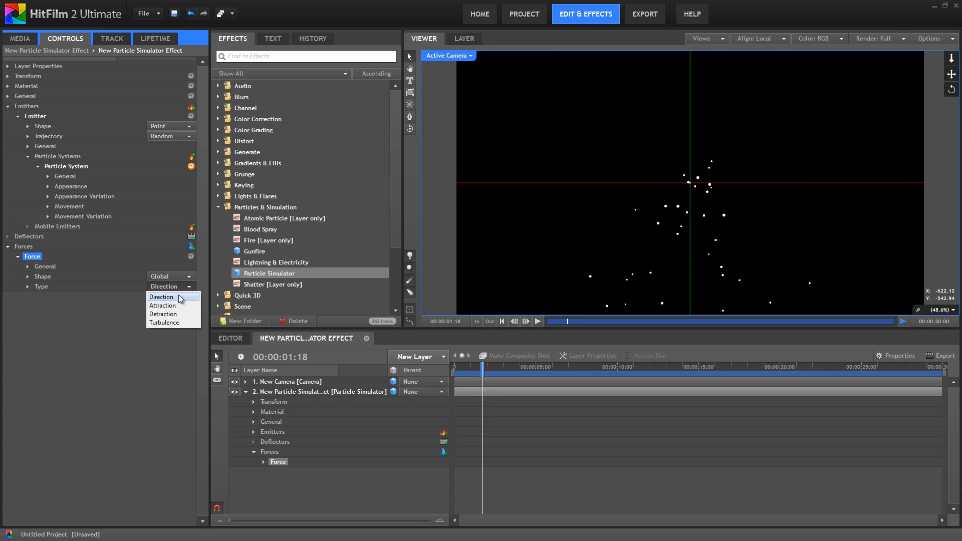
left_click(177, 306)
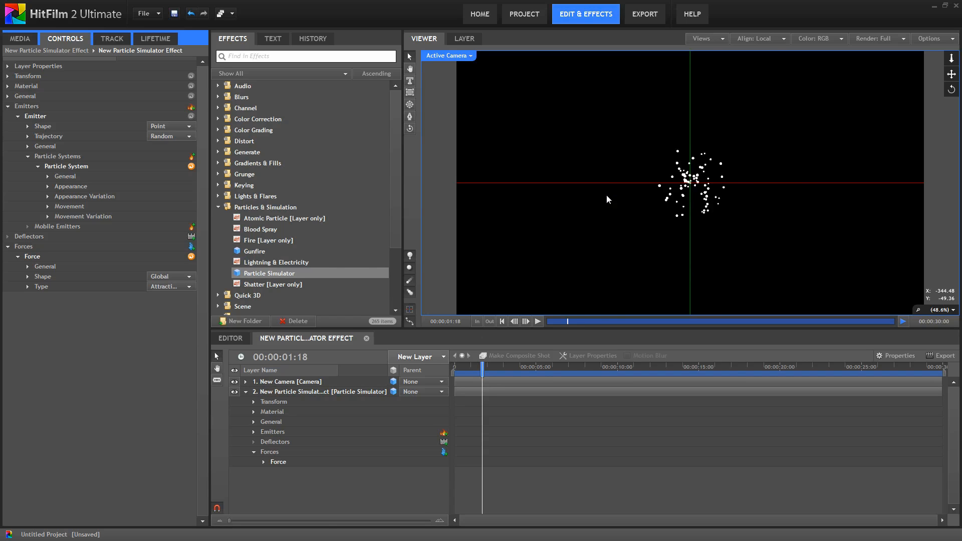
- Rename the force 'Attraction' and preview the particles clustering at the centre
right_click(31, 258)
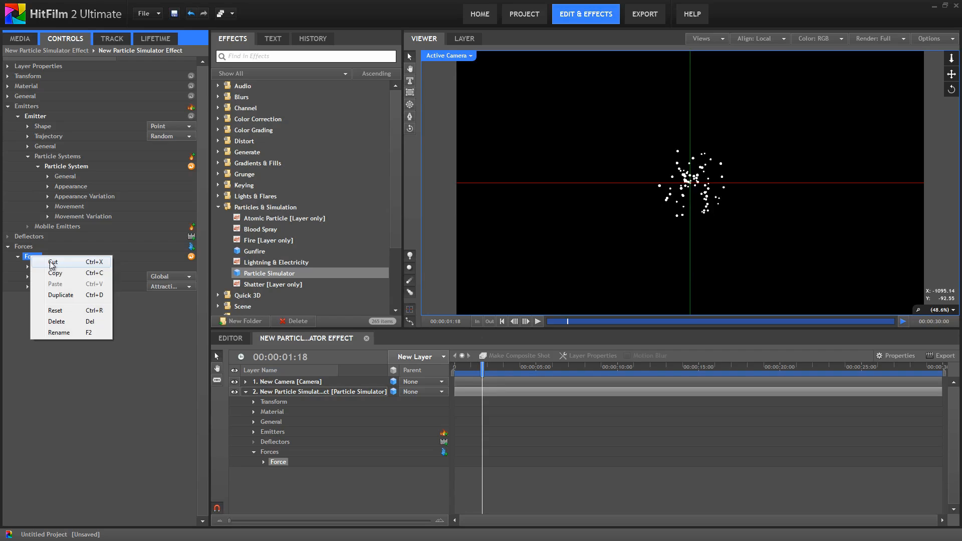
left_click(61, 329)
type("Attraction")
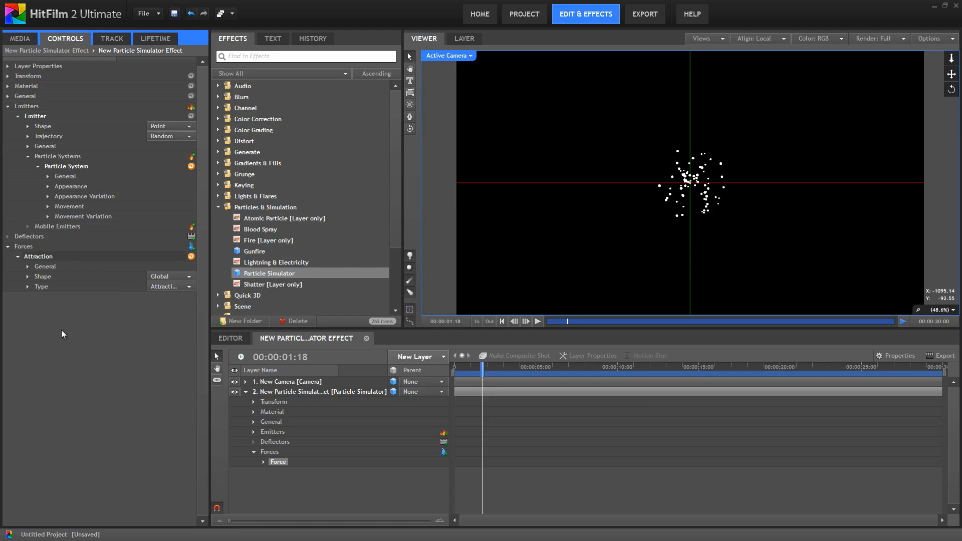
key("Return")
left_click(539, 320)
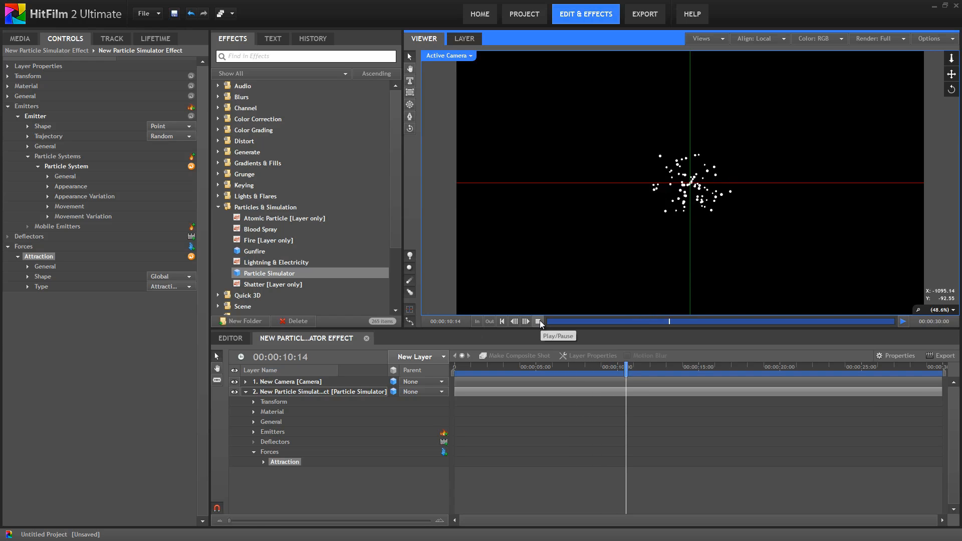
left_click(512, 366)
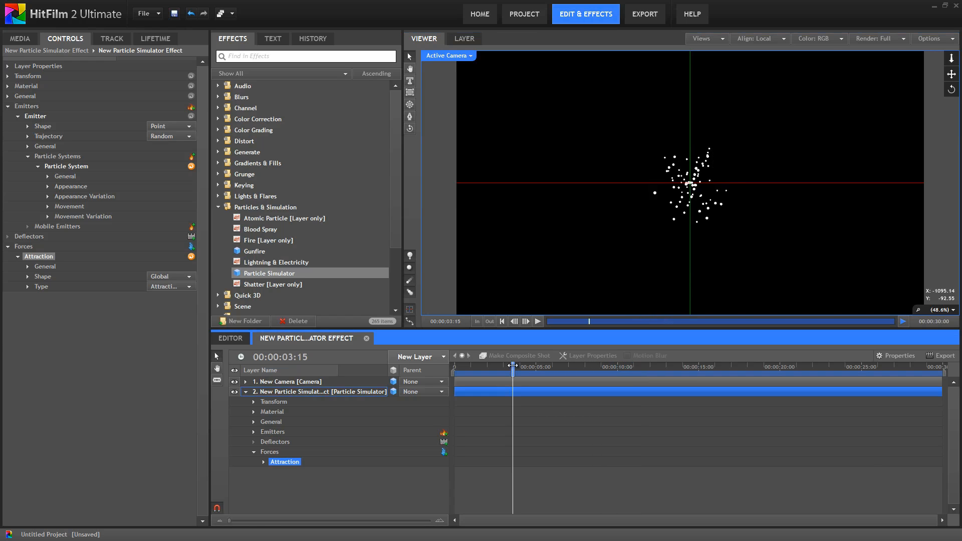
left_click(191, 246)
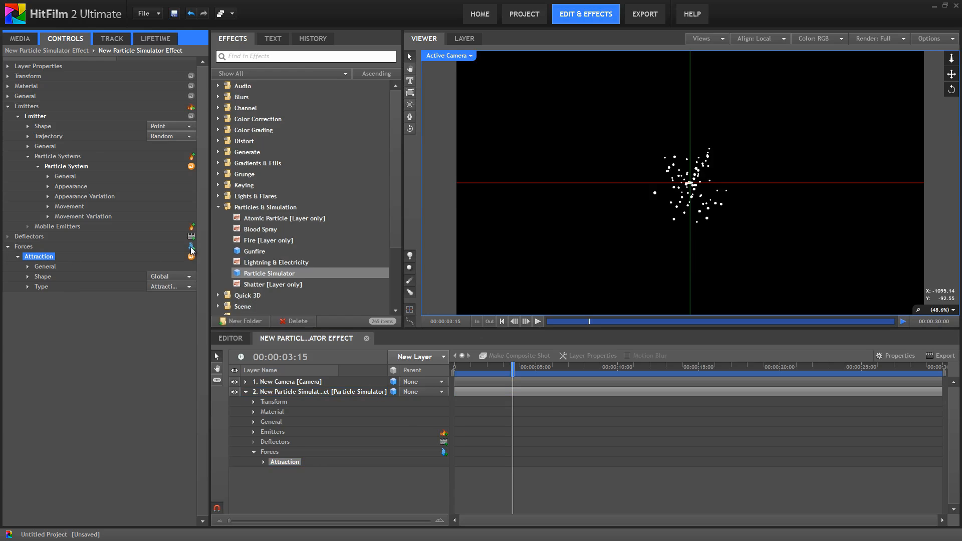
- Rename the new force 'Turbulence' and set its type to Turbulence
right_click(33, 297)
left_click(68, 375)
type("Turbulence")
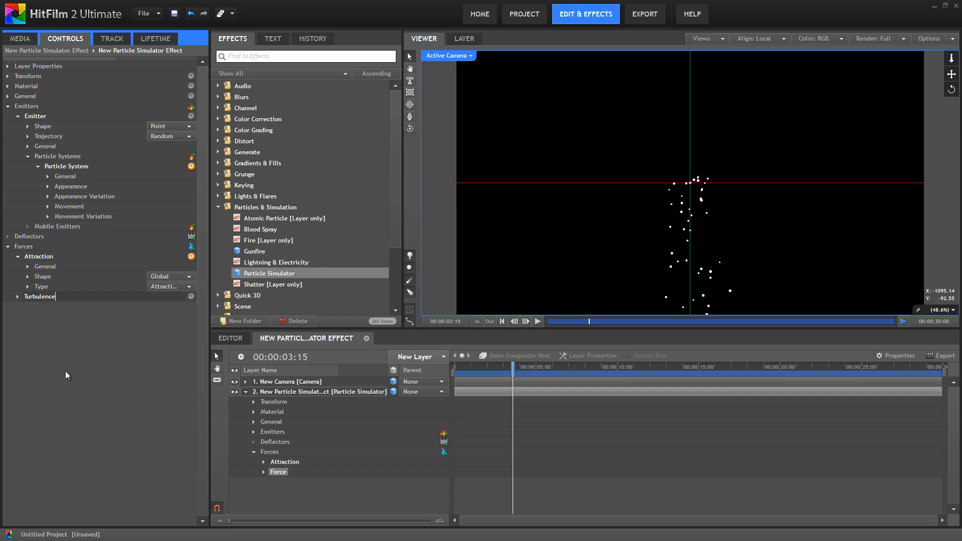
key("Return")
left_click(17, 296)
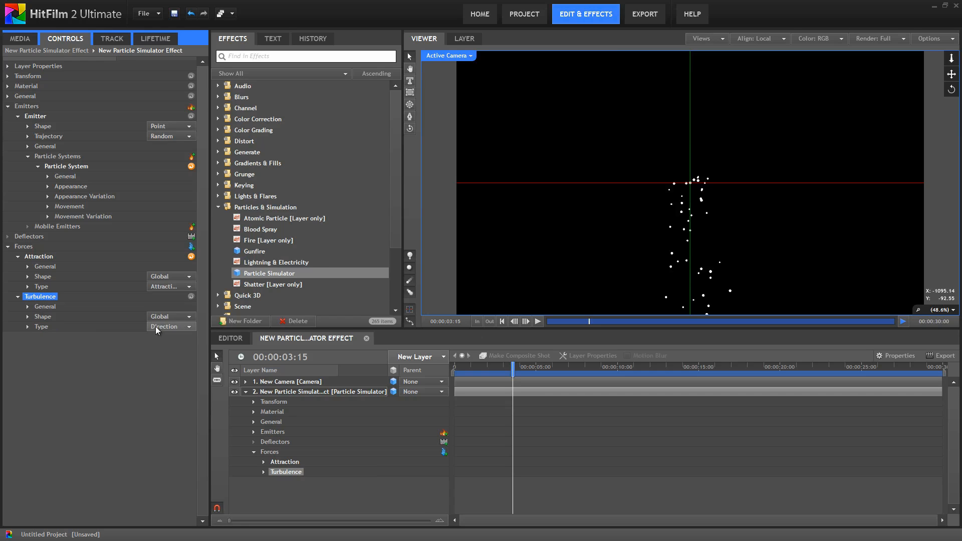
left_click(197, 326)
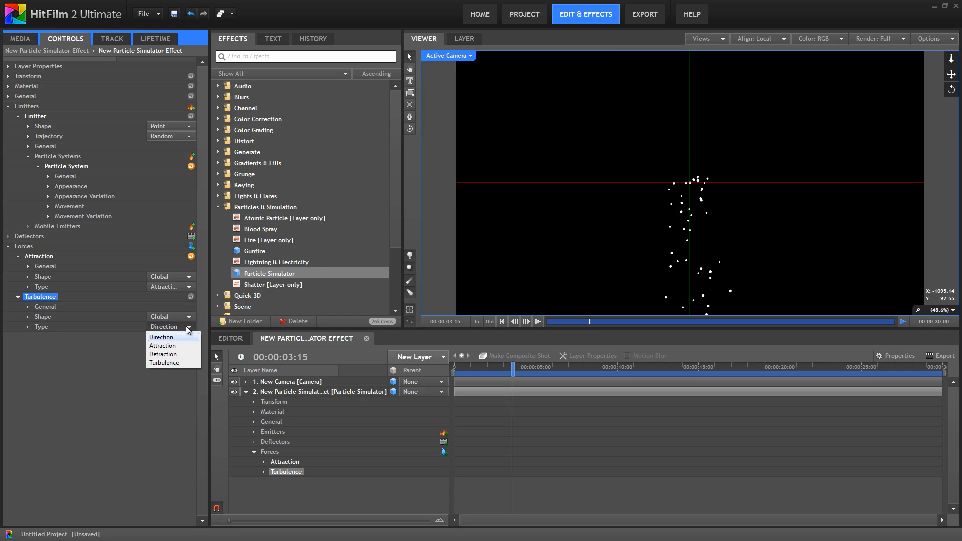
left_click(175, 363)
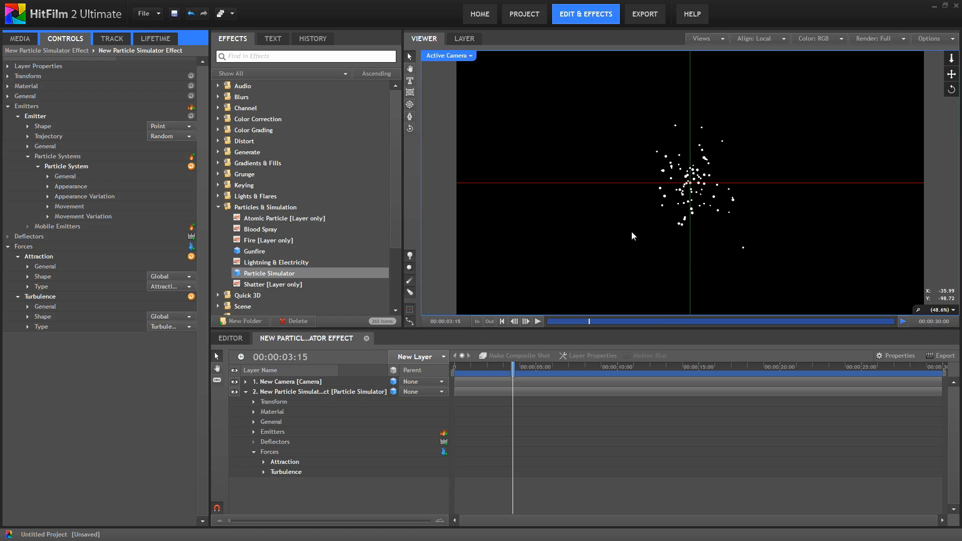
- Preview the turbulent particles from 00:00:01:16 and collapse the Forces list
left_click_drag(485, 367, 481, 368)
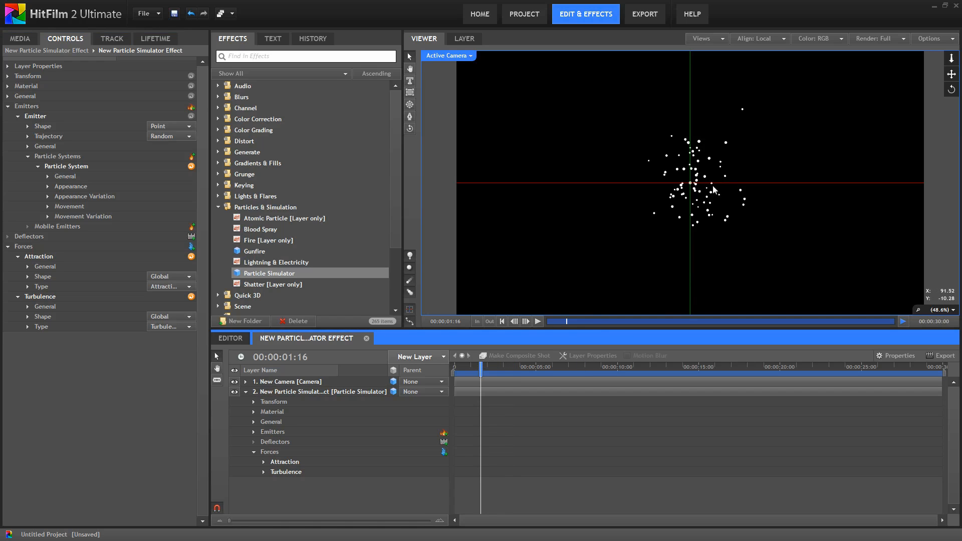
left_click(536, 321)
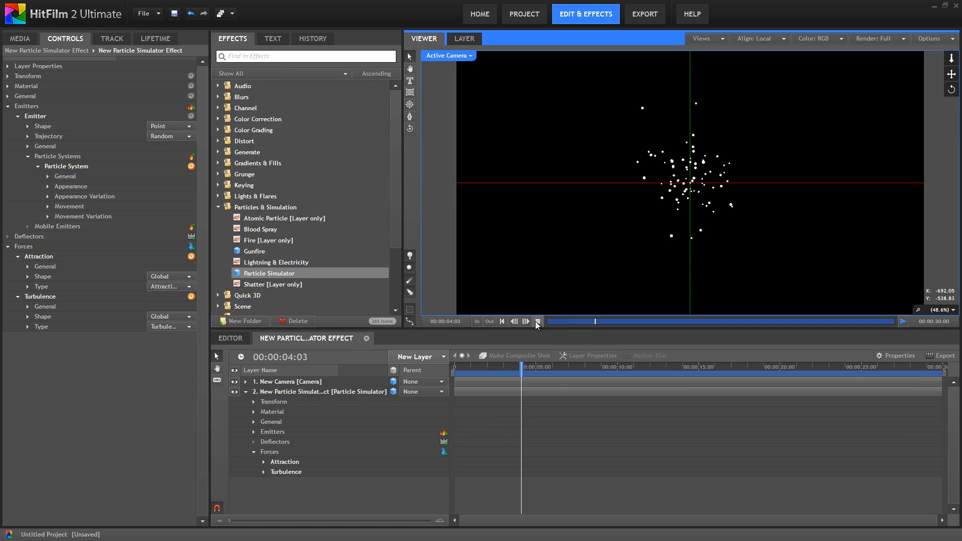
left_click(538, 322)
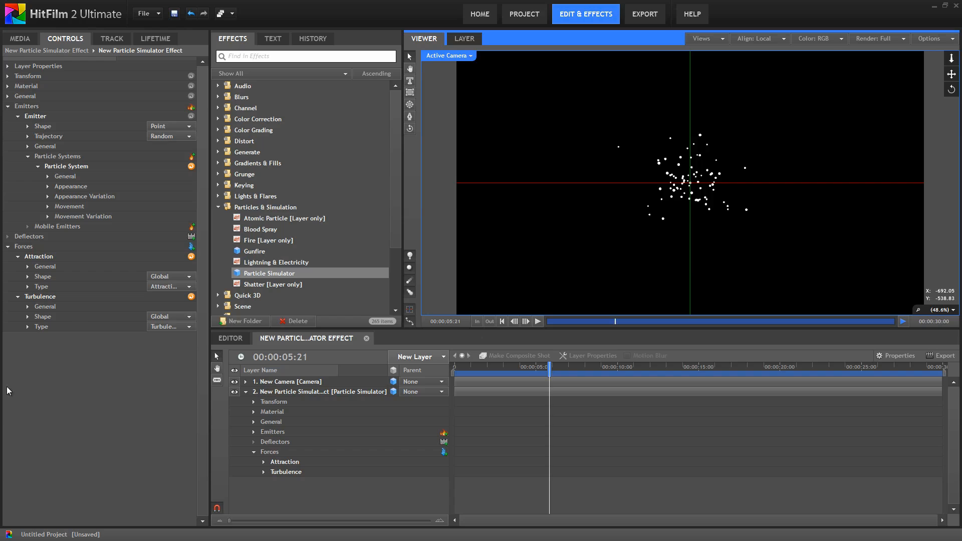
left_click(7, 247)
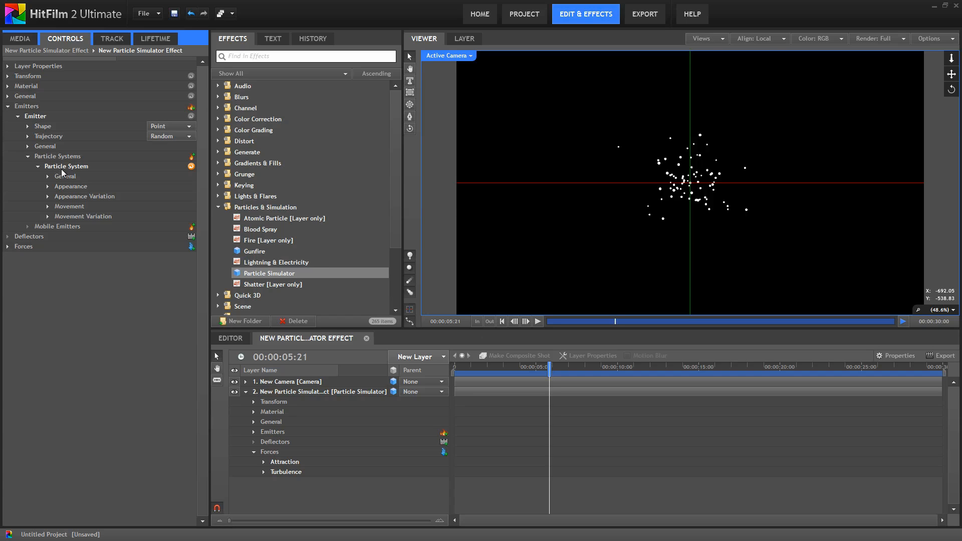
- Colour the particles pale blue (170, 221, 255) and set their blend mode to Add
left_click(48, 187)
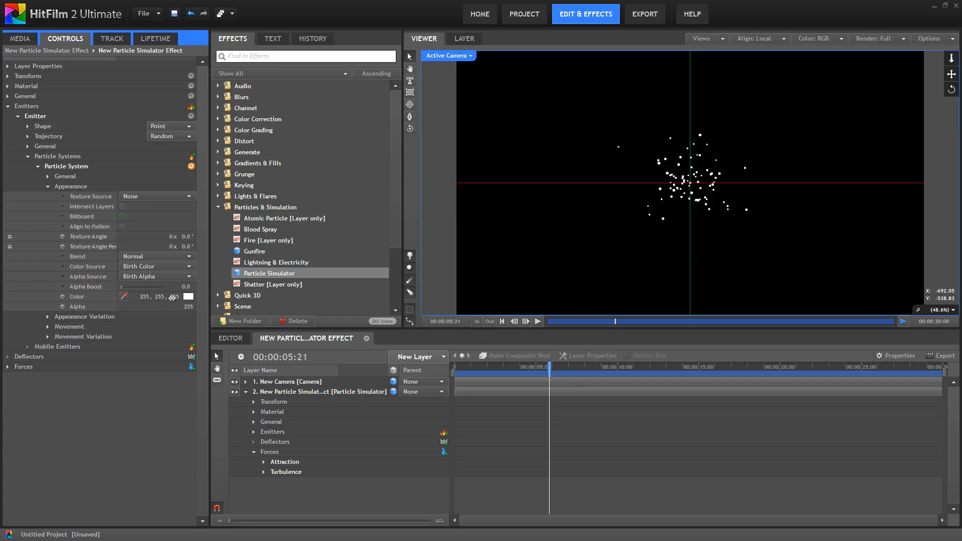
left_click(188, 297)
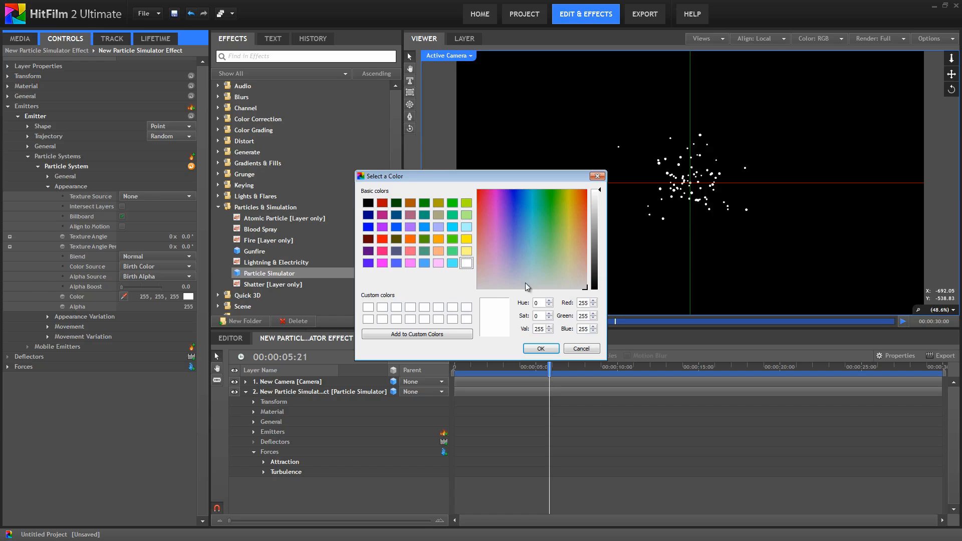
left_click_drag(524, 252, 523, 255)
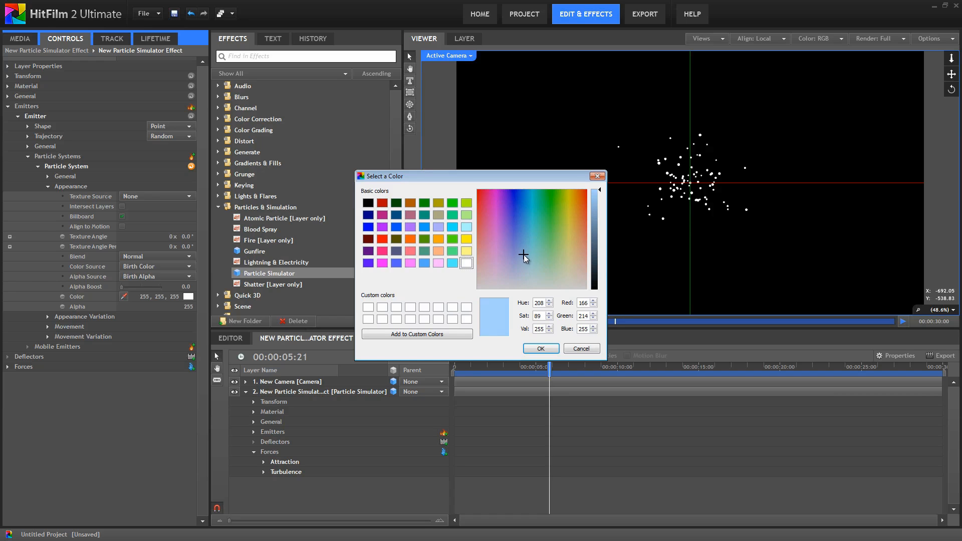
left_click(540, 348)
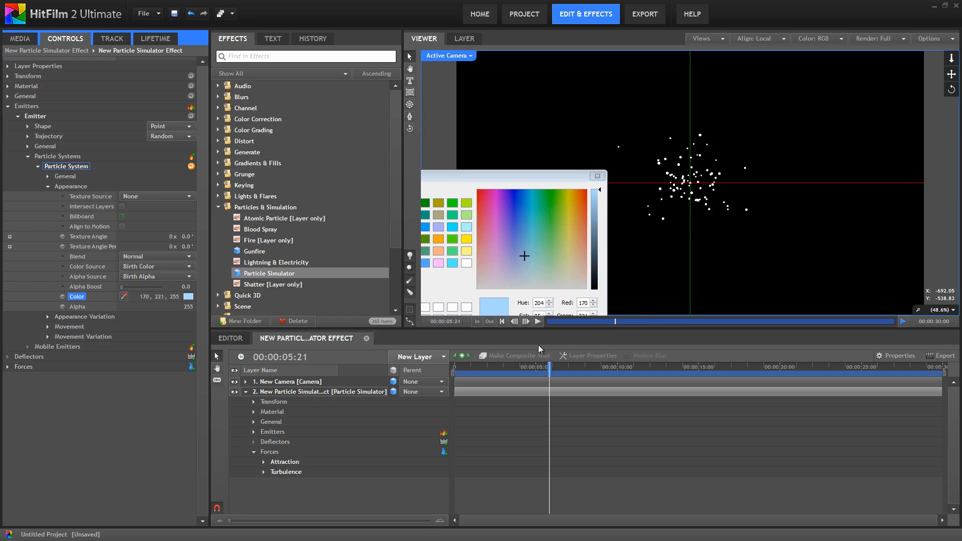
left_click(158, 257)
left_click(145, 274)
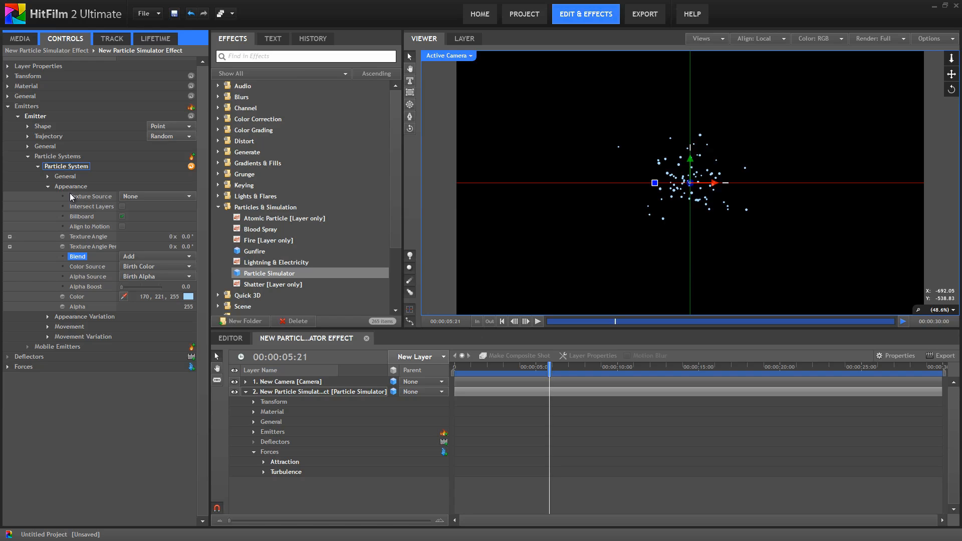
- Use the built-in Aurora Borealis texture, turn Billboard off and Align to Motion on, then preview
left_click(189, 197)
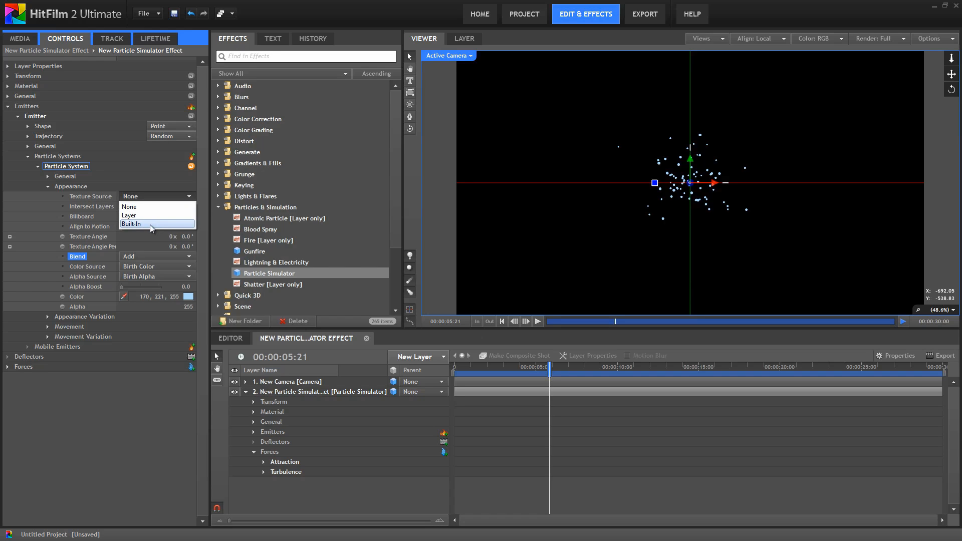
left_click(150, 224)
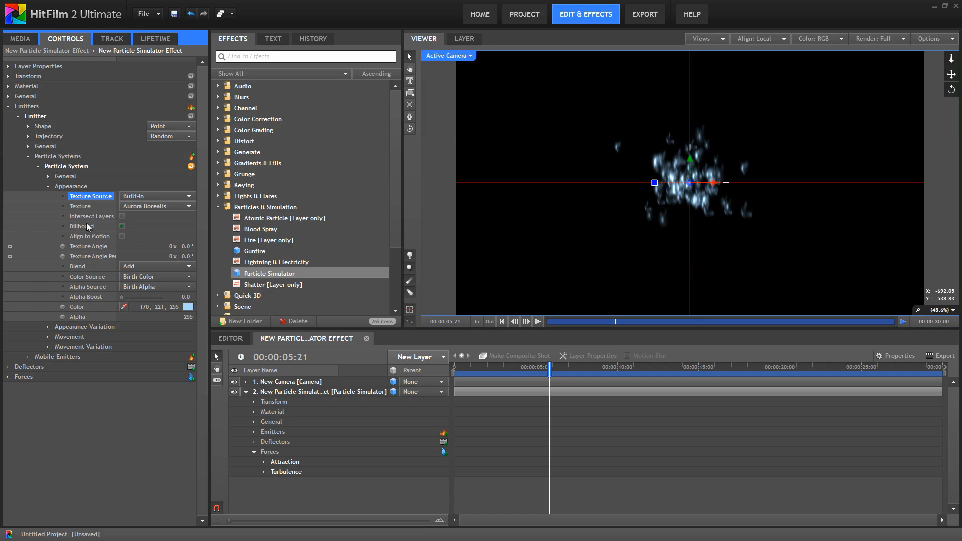
left_click(123, 226)
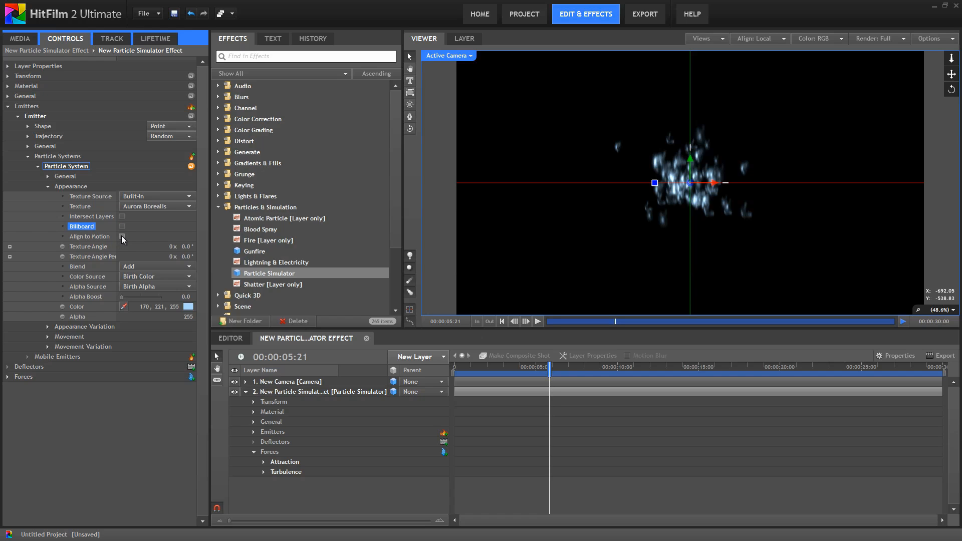
left_click(121, 235)
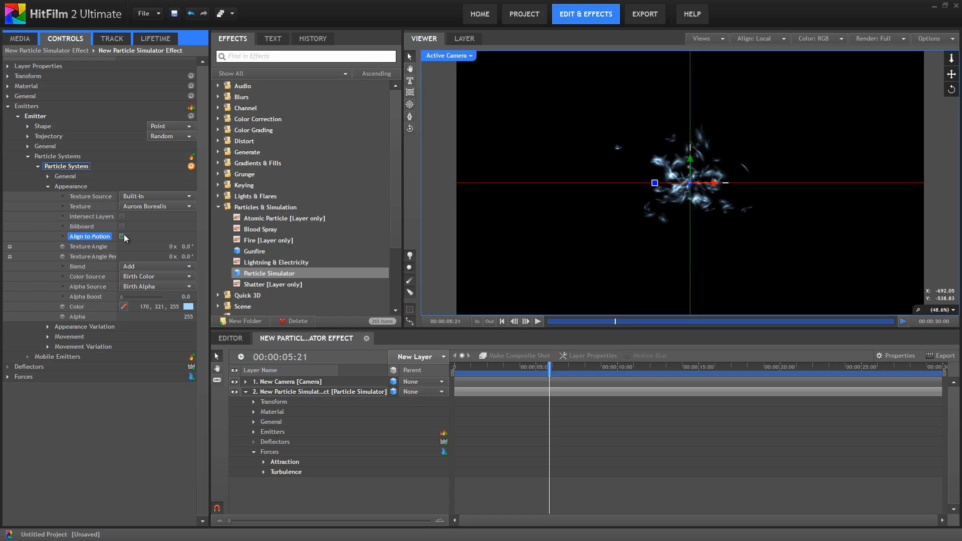
left_click(538, 321)
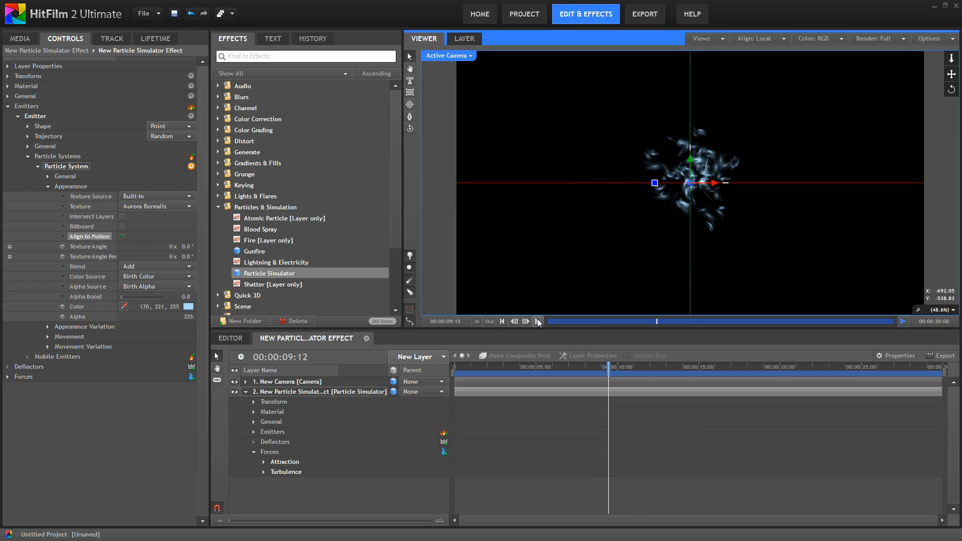
- Add a new grade layer with a Light Rays effect at intensity 0.3
left_click(443, 356)
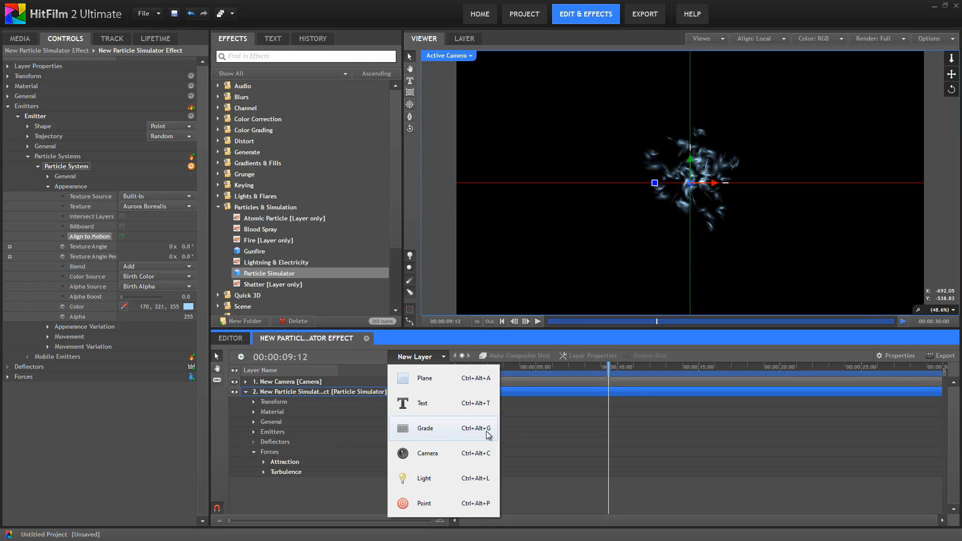
left_click(447, 429)
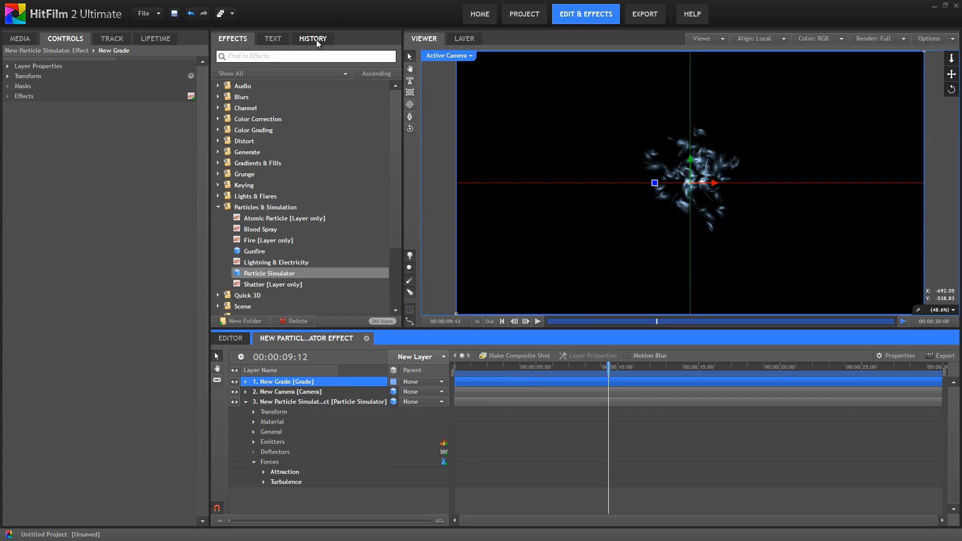
left_click(317, 56)
type("Light")
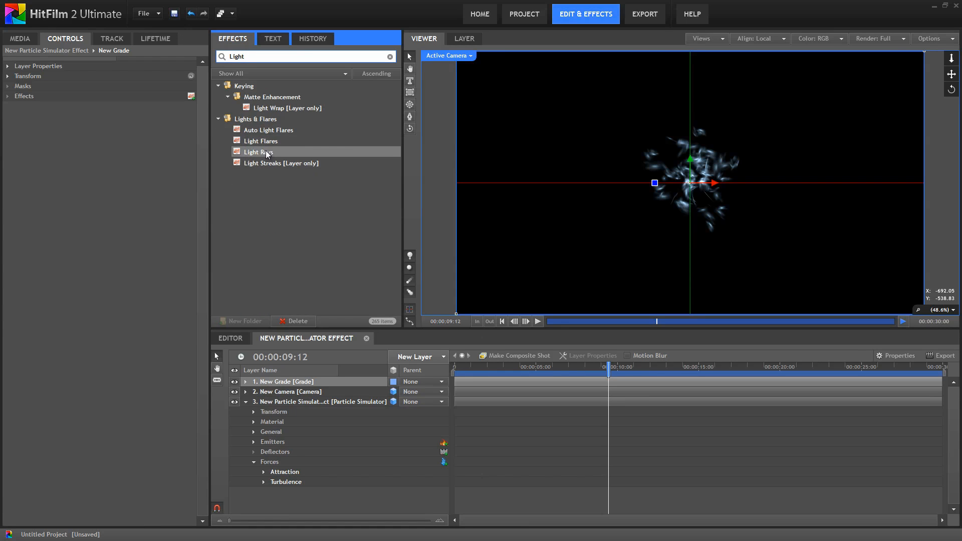
left_click_drag(268, 155, 288, 380)
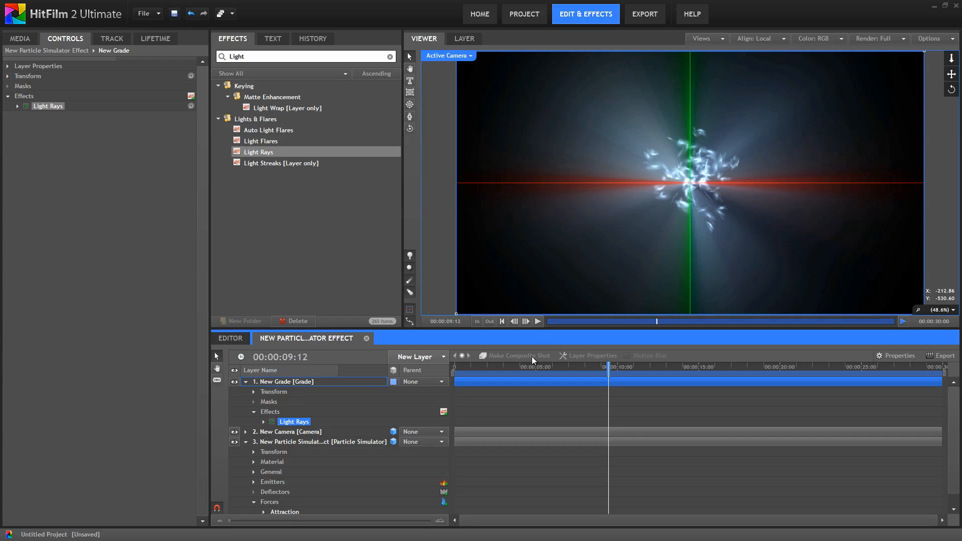
left_click(537, 321)
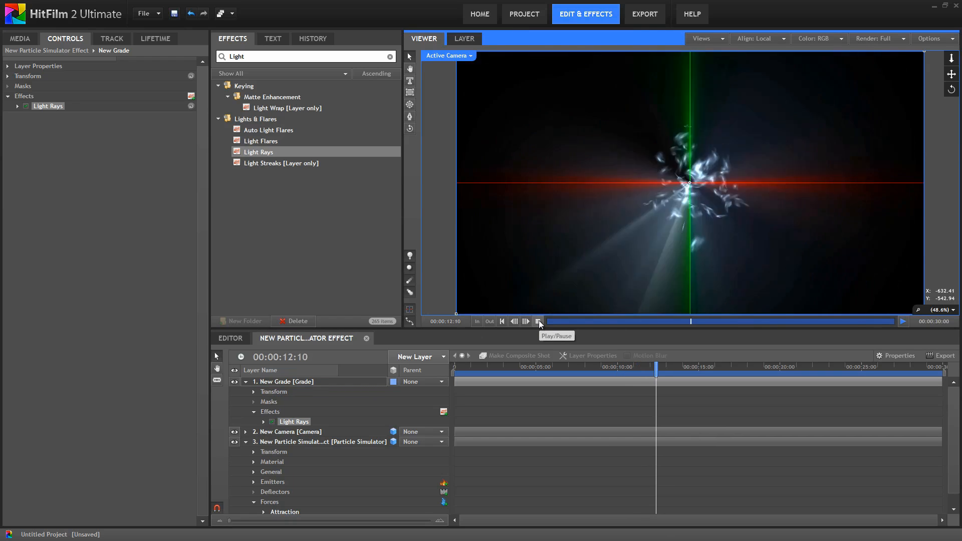
left_click(538, 321)
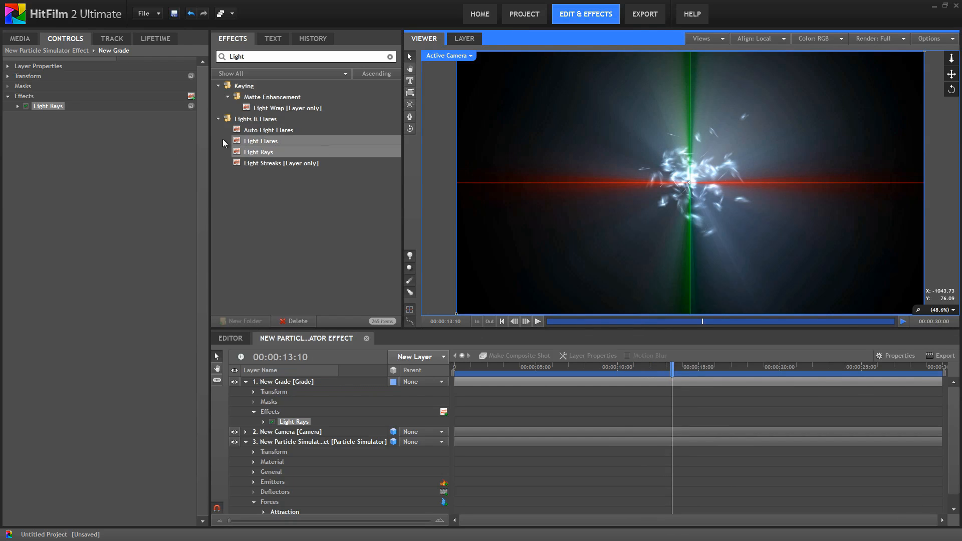
left_click(18, 106)
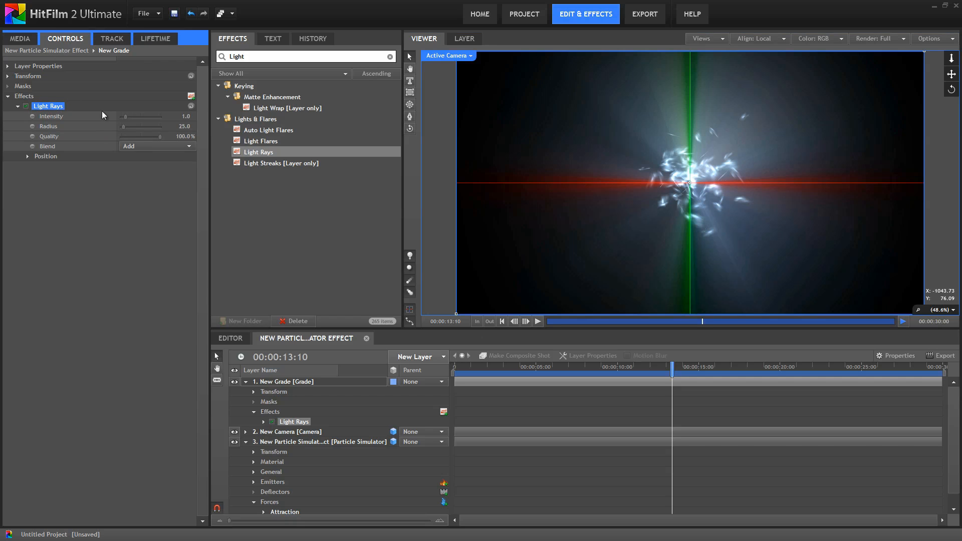
left_click_drag(186, 116, 184, 118)
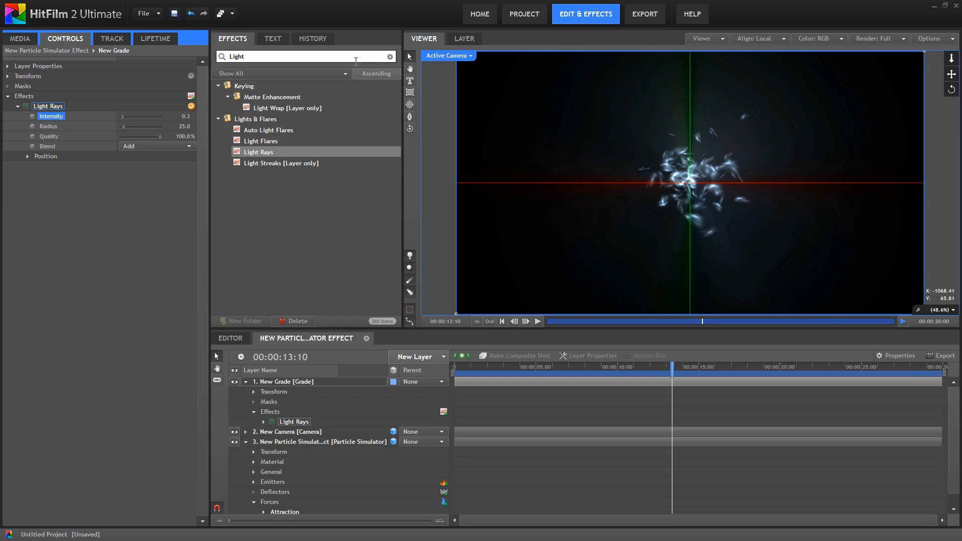
- Apply a Bulge of 6.20 to the grade layer and hide the viewer's floor plane
left_click(390, 57)
type("bulge")
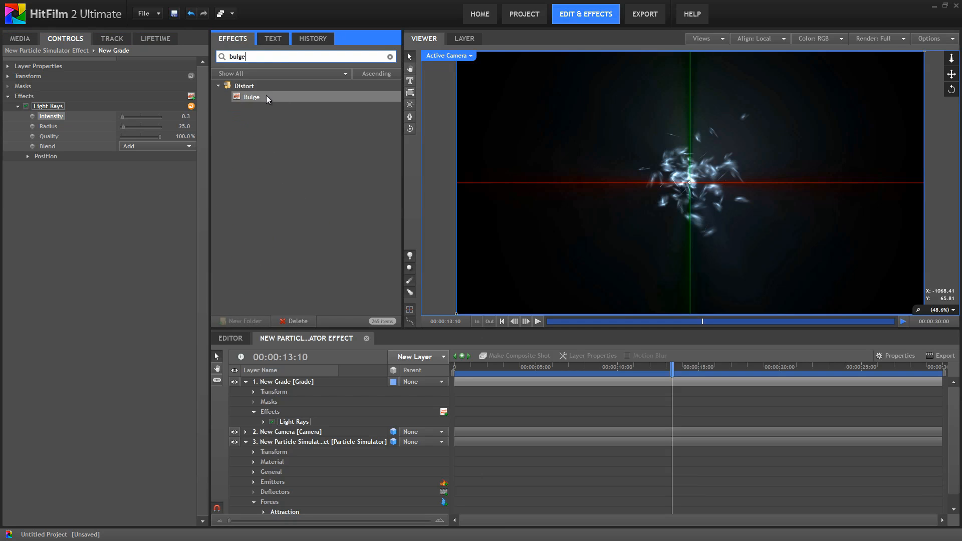
left_click_drag(266, 98, 301, 387)
left_click(18, 166)
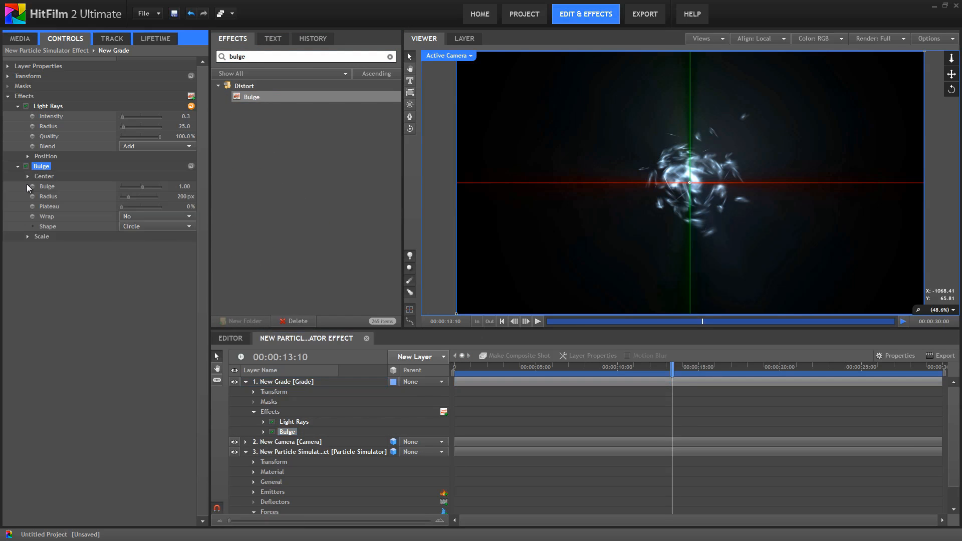
left_click(27, 186)
left_click_drag(182, 187, 196, 188)
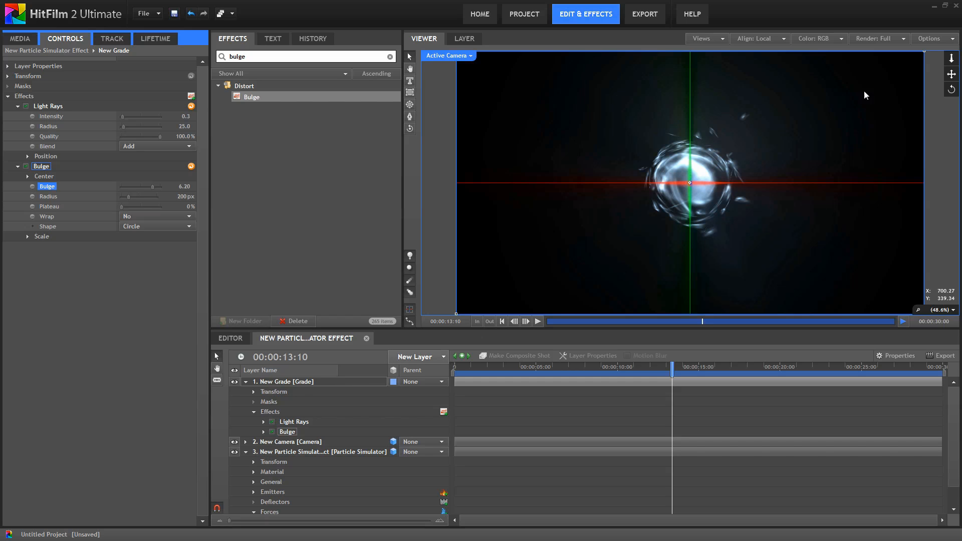
left_click(932, 39)
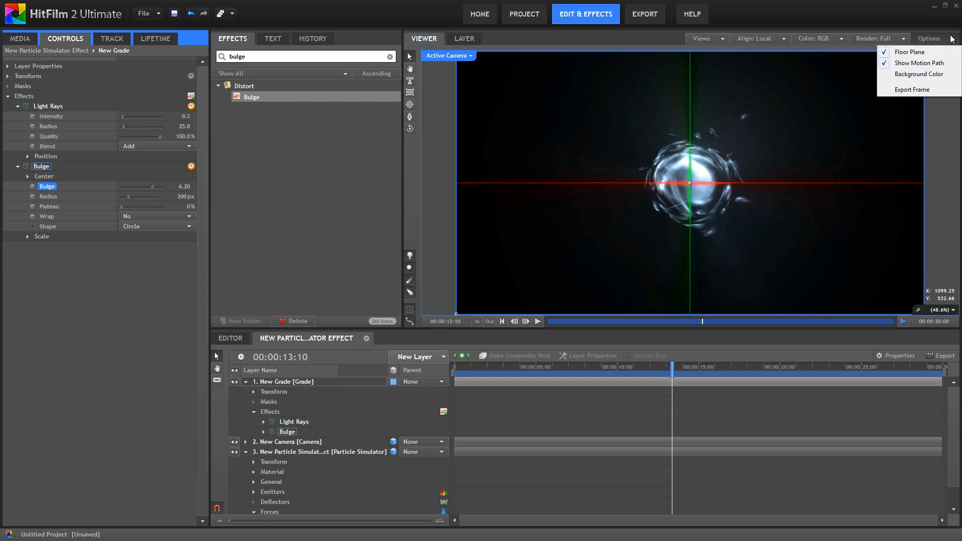
left_click(887, 53)
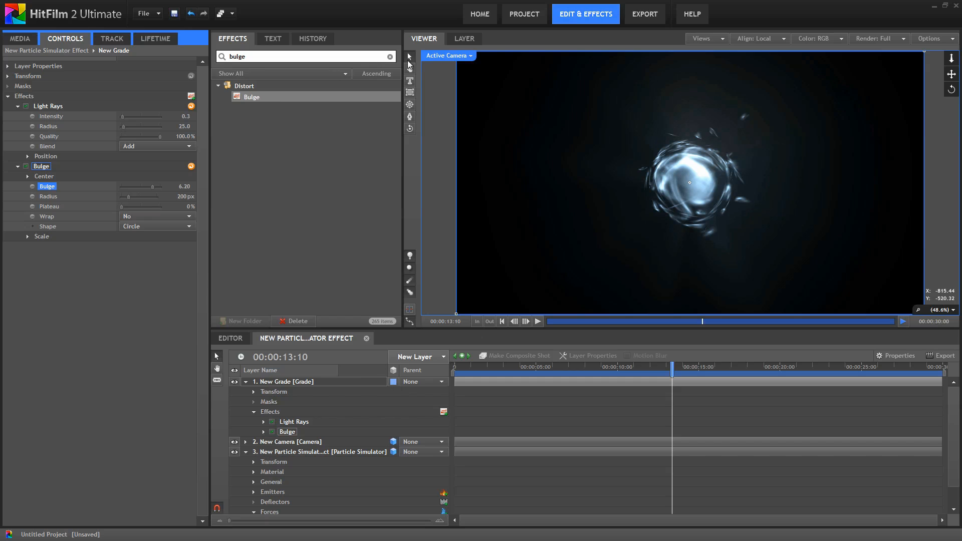
- Apply Magnify to the grade layer with radius 200 and Lighten blend
left_click(390, 56)
type("magn")
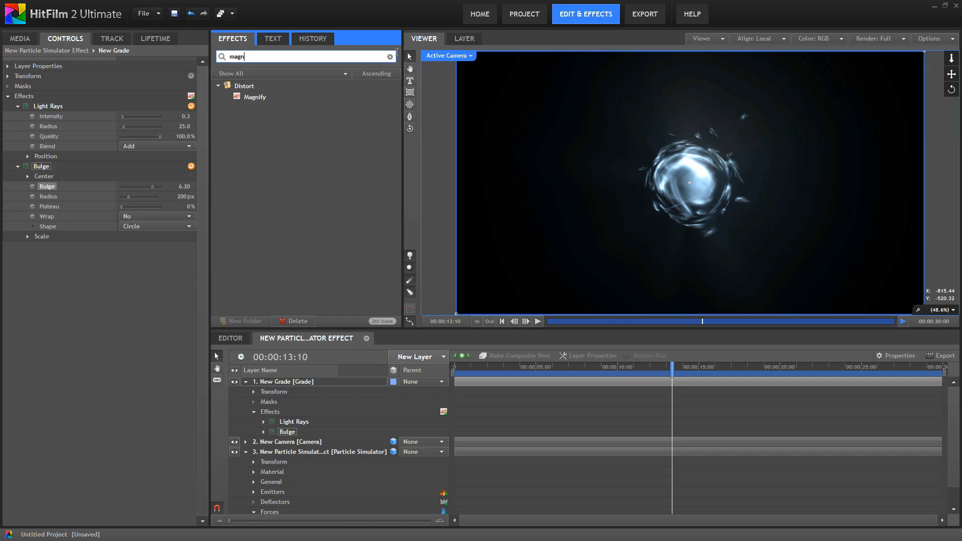
left_click_drag(250, 97, 295, 382)
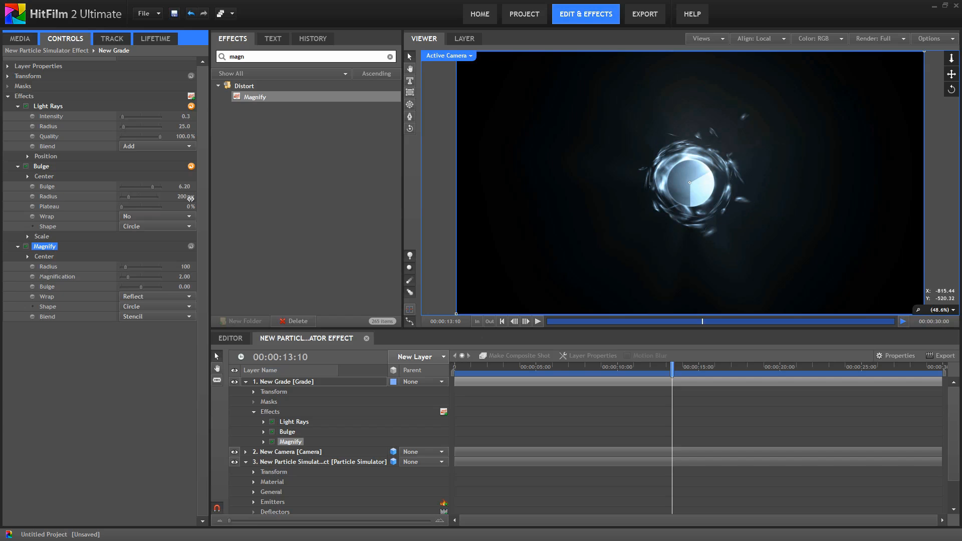
left_click_drag(189, 268, 236, 268)
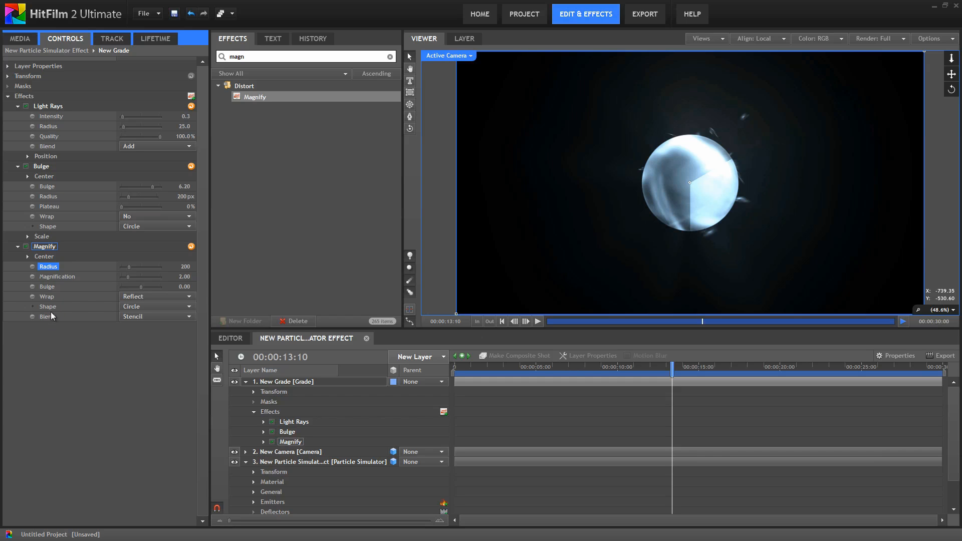
left_click(189, 317)
scroll(190, 361, "down", 2)
left_click(132, 370)
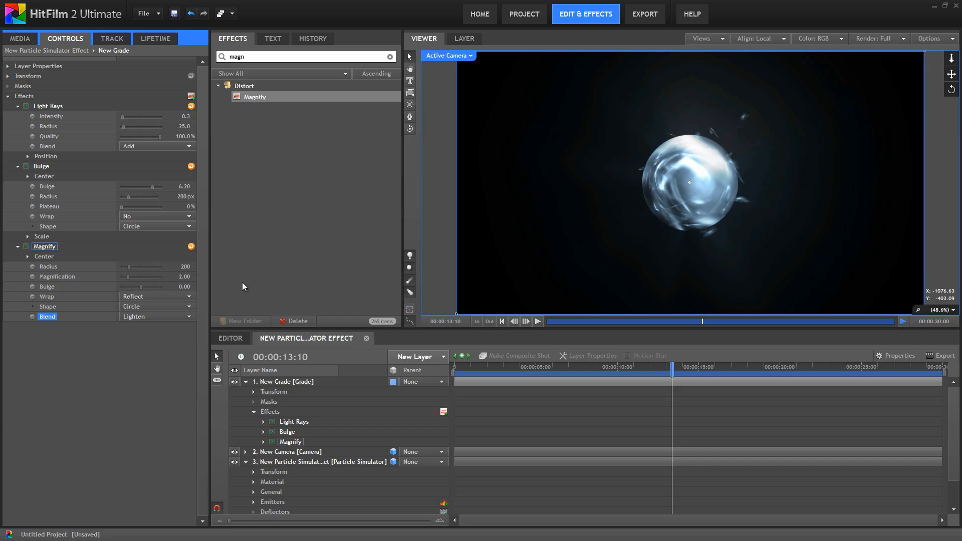
- Set Magnify magnification to 4.8 and bulge to 0.94, then clear the effects search
left_click_drag(182, 278, 197, 279)
left_click(187, 278)
type("4.8")
key("Return")
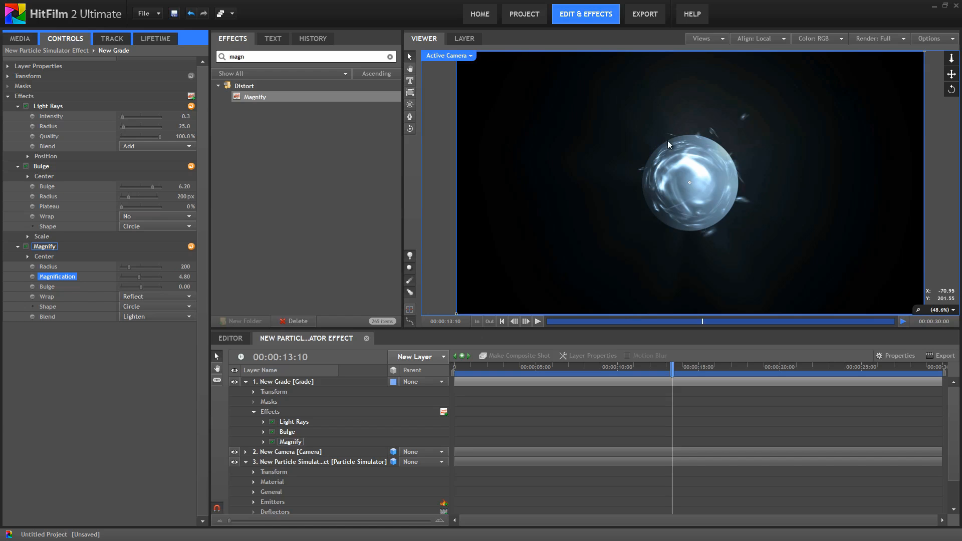
left_click_drag(183, 286, 208, 288)
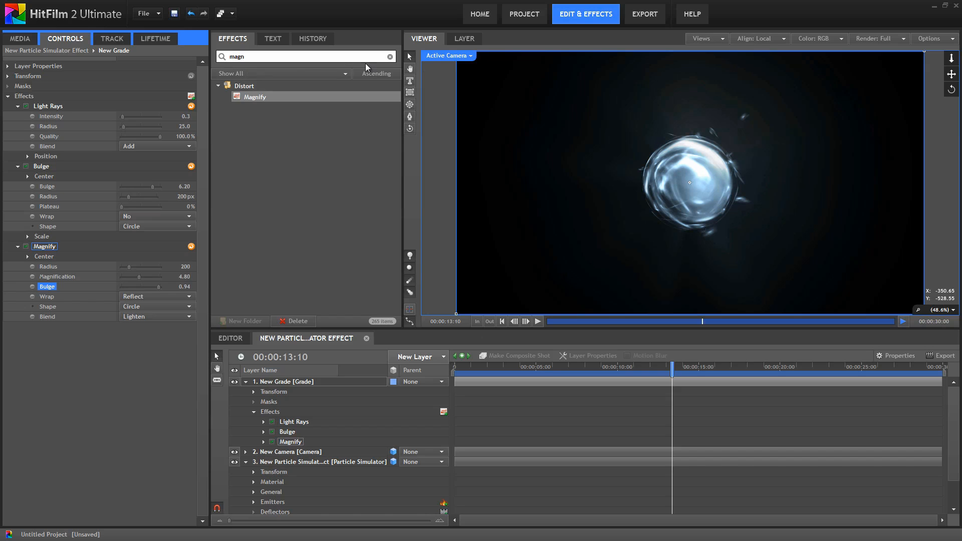
left_click(387, 56)
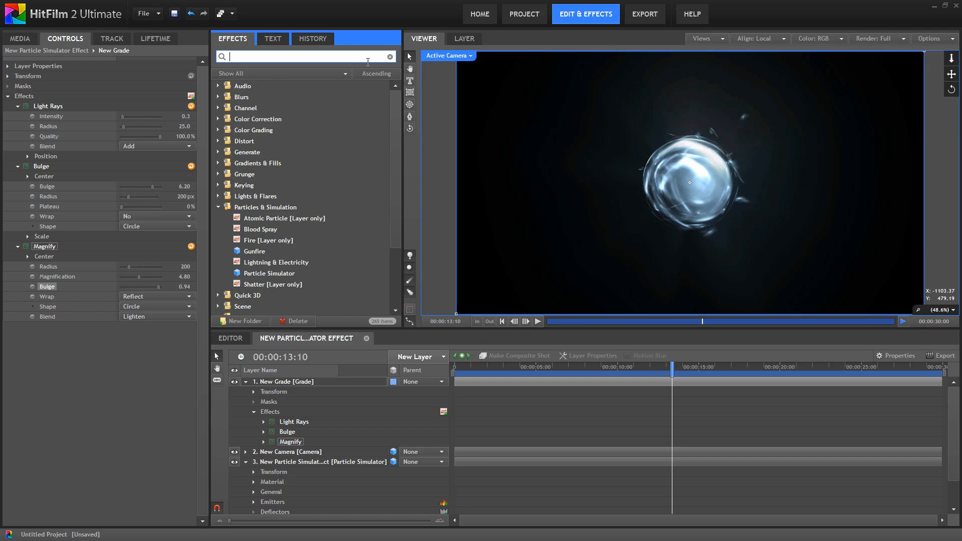
- Apply the Flicker effect to the New Grade layer with Brightness 1.15
type("fli")
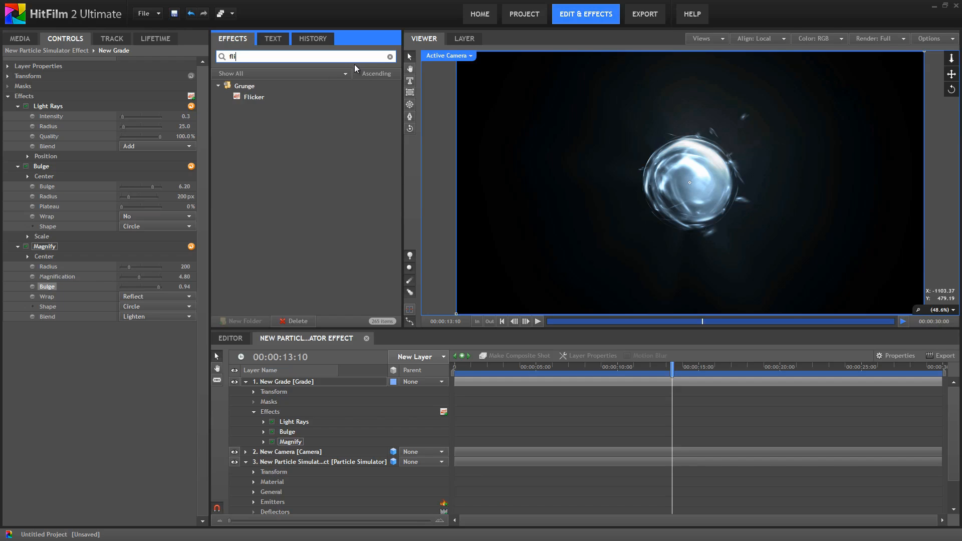
left_click_drag(253, 96, 35, 369)
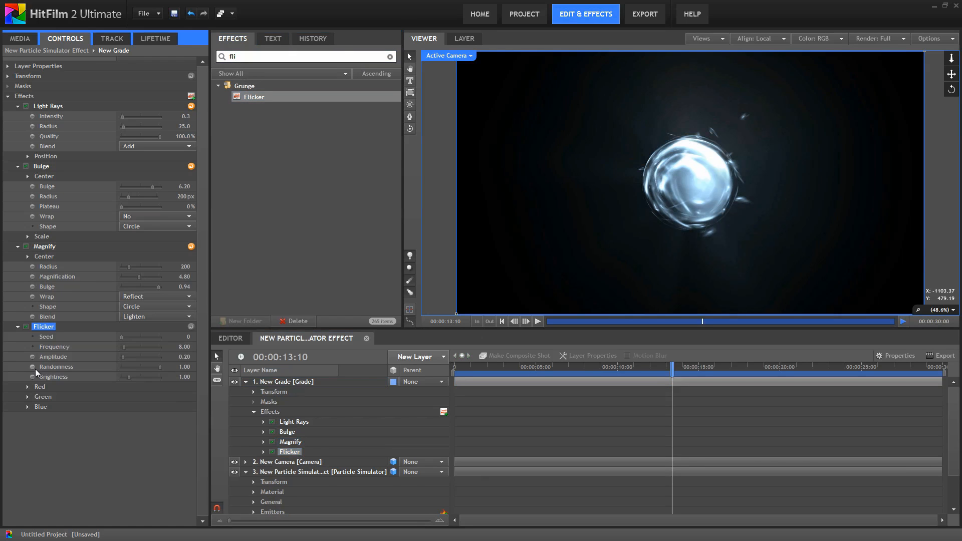
left_click(183, 376)
type("1.15")
key("Return")
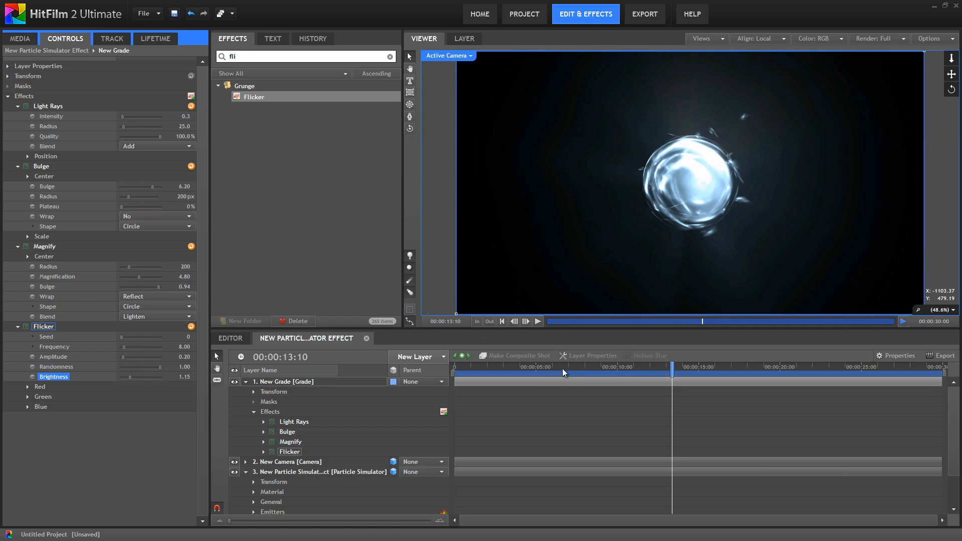
- Preview the flickering glow from the 5-second mark
left_click_drag(560, 372, 536, 339)
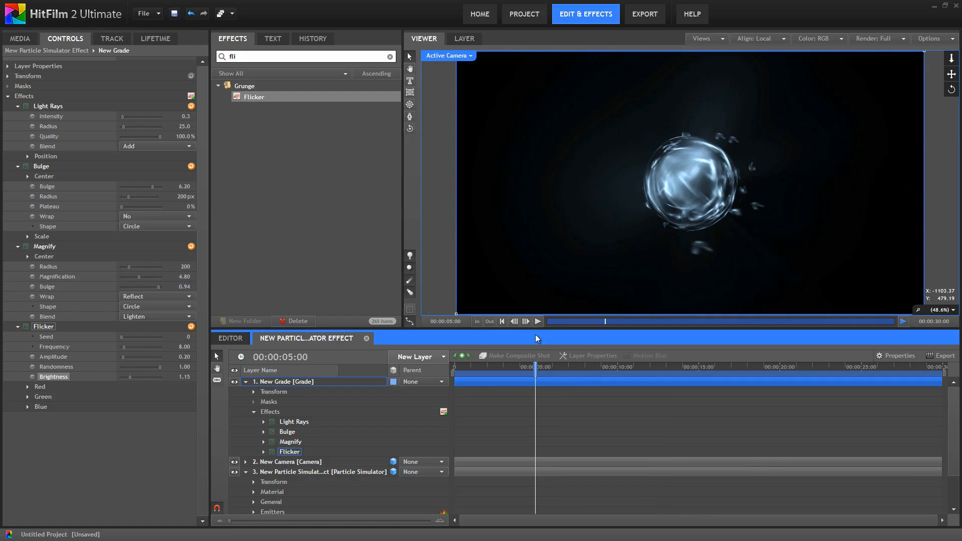
left_click(537, 321)
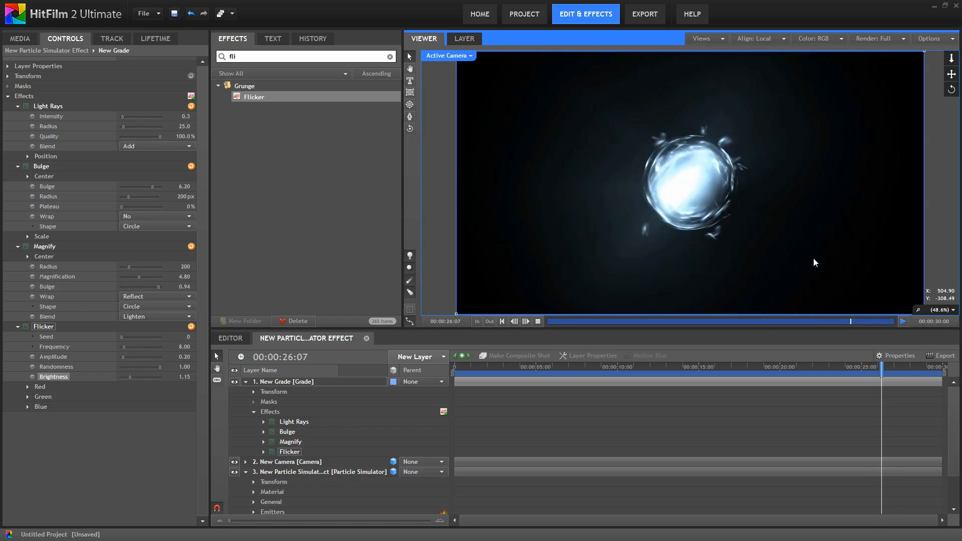
key("space")
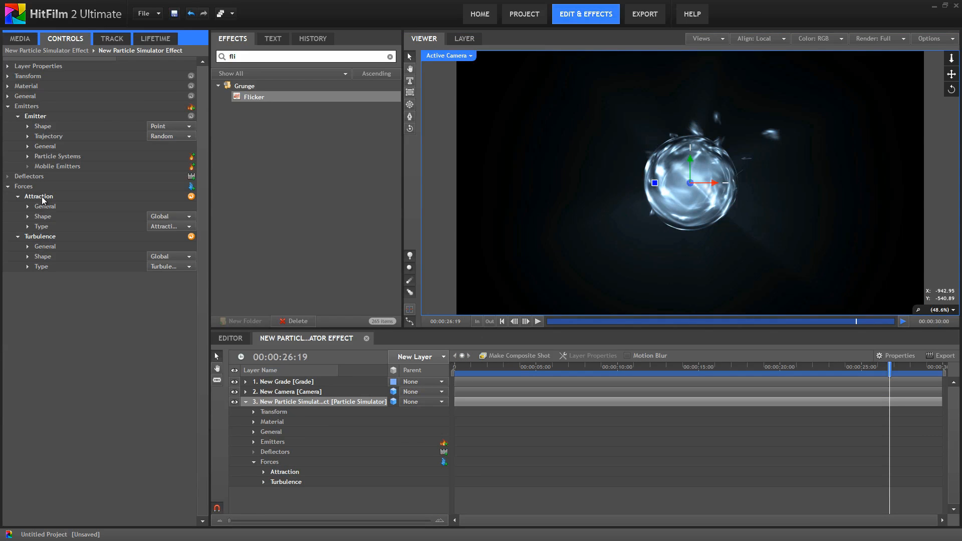
- Raise the Attraction strength to 40% and preview the orb from about 2 seconds
left_click(28, 227)
left_click_drag(172, 240, 187, 239)
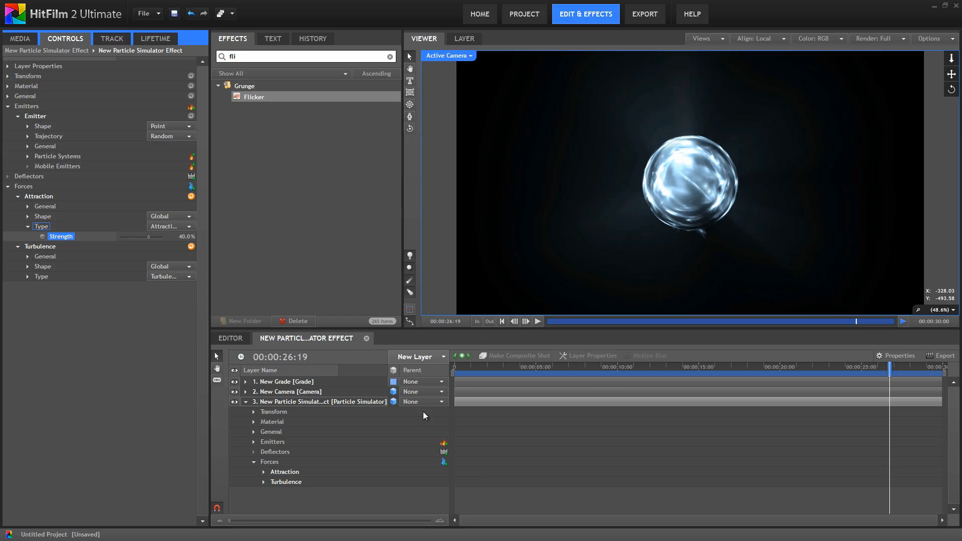
left_click(502, 370)
left_click(538, 321)
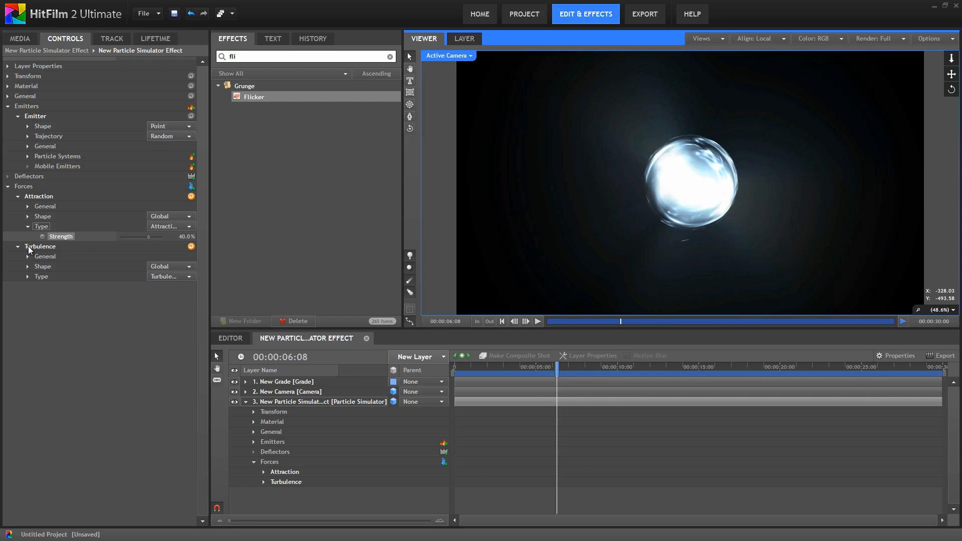
- Set Turbulence smoothness to 1.0% and strength to 30%
left_click(39, 276)
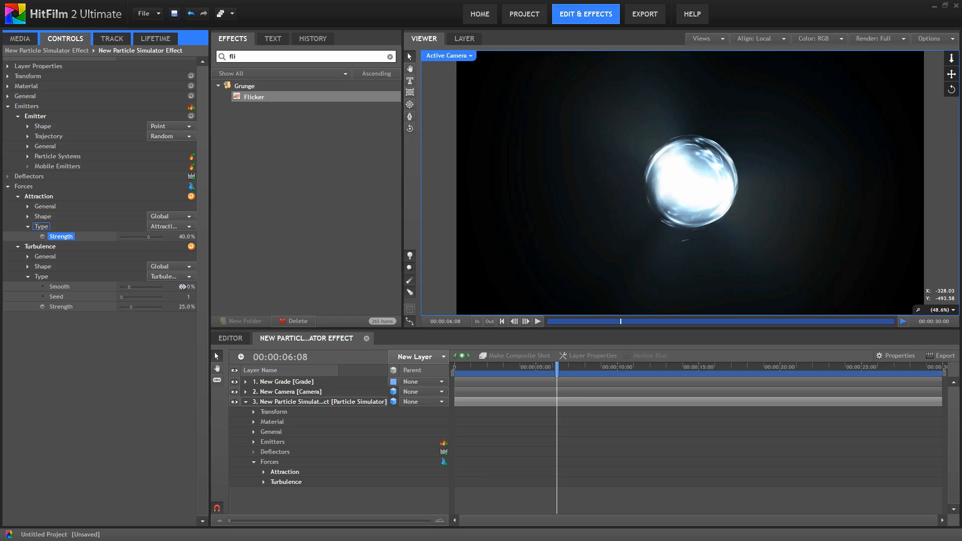
left_click_drag(182, 287, 165, 287)
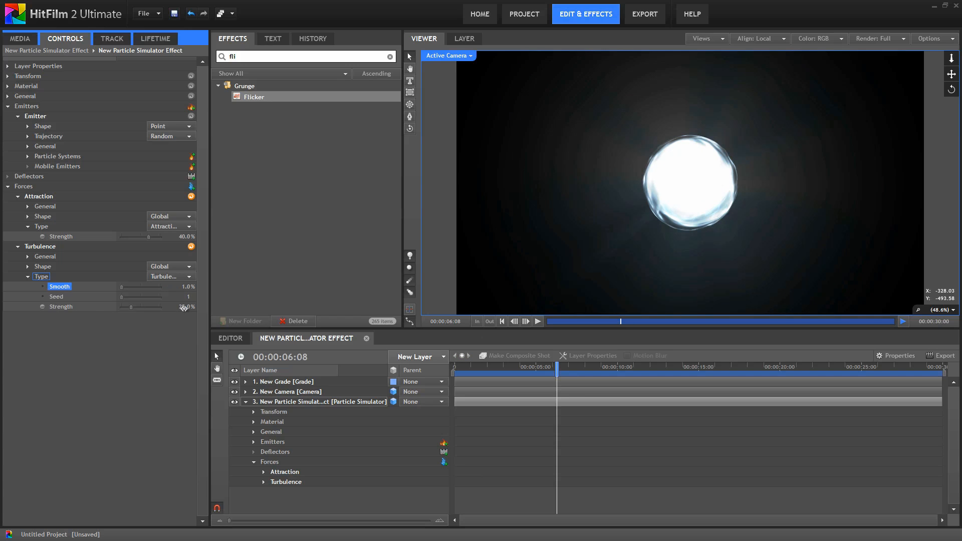
left_click_drag(184, 308, 184, 309)
left_click_drag(518, 368, 591, 367)
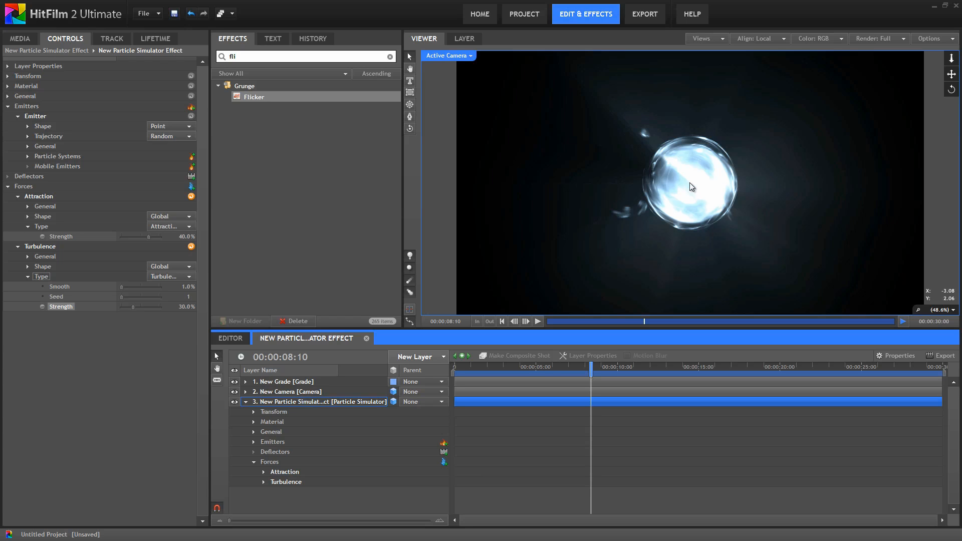
left_click(7, 96)
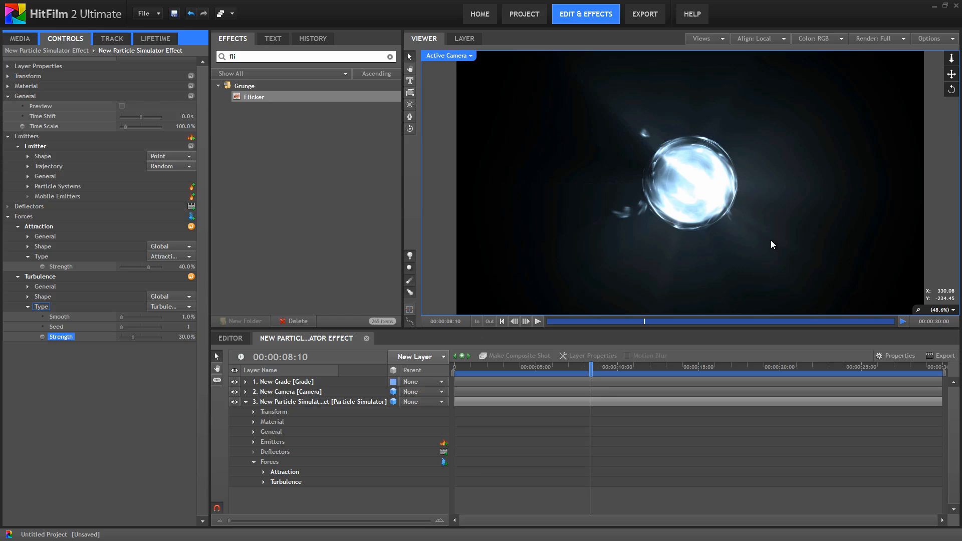
- Set the simulator's Time Scale to 15%
left_click(178, 127)
type("15")
key("Return")
left_click_drag(498, 370, 453, 371)
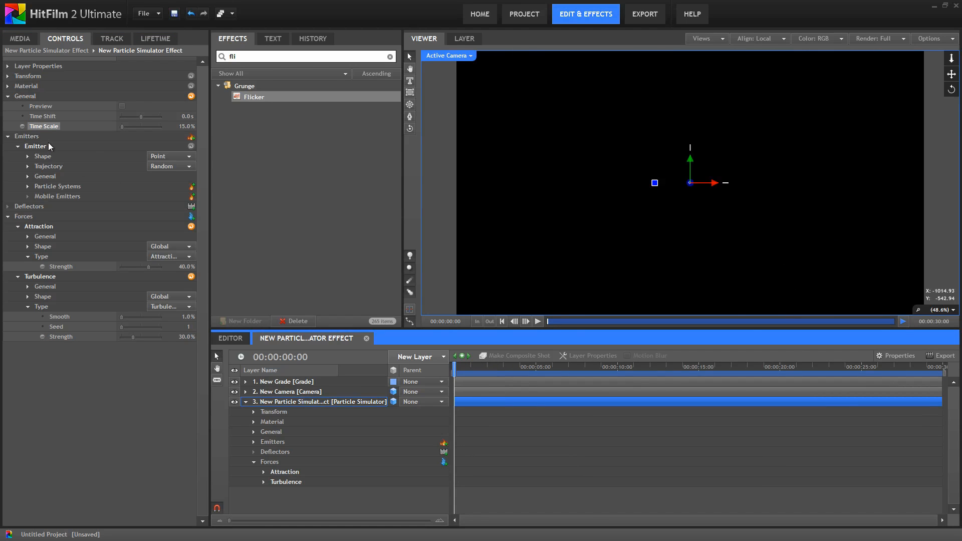
- Set Time Shift to -5.0 s and preview the already-formed orb
left_click(48, 117)
left_click(183, 115)
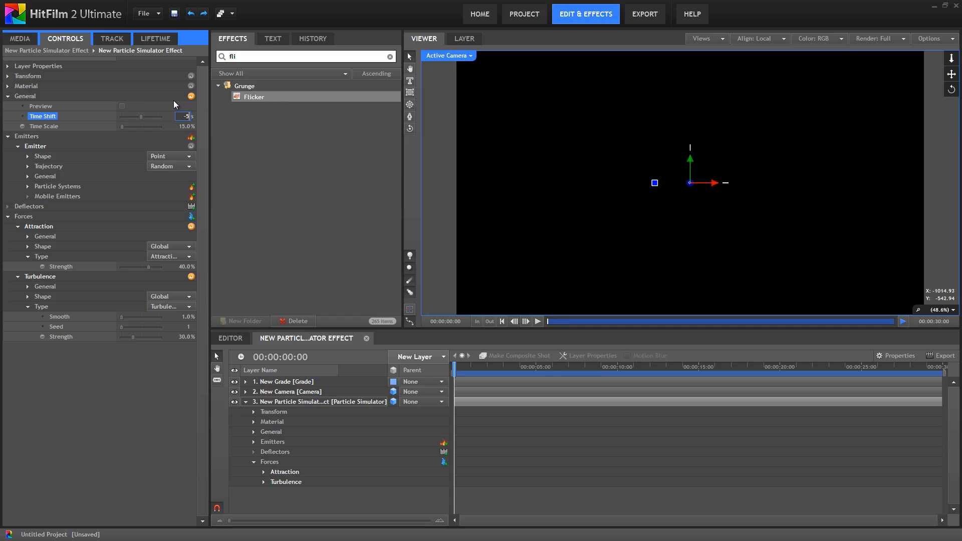
key("Return")
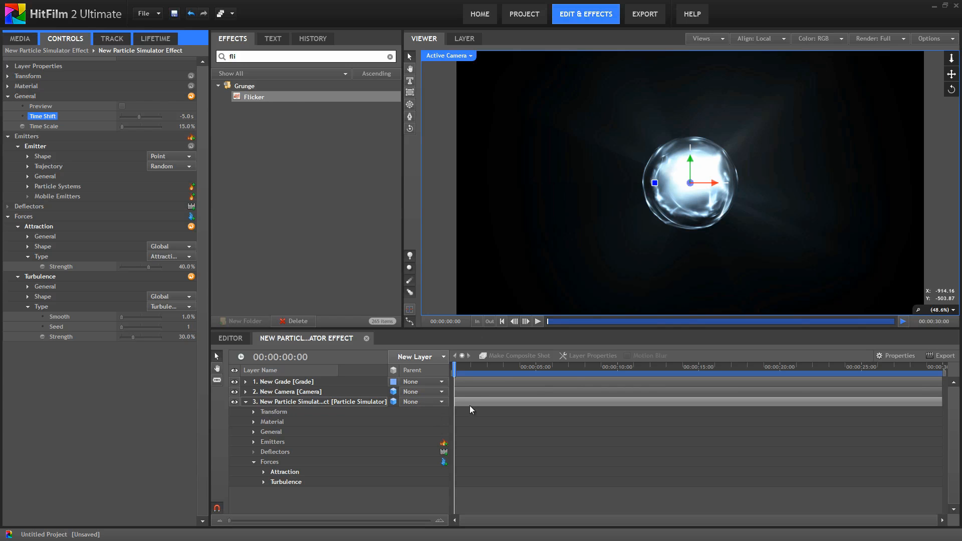
left_click_drag(454, 365, 425, 383)
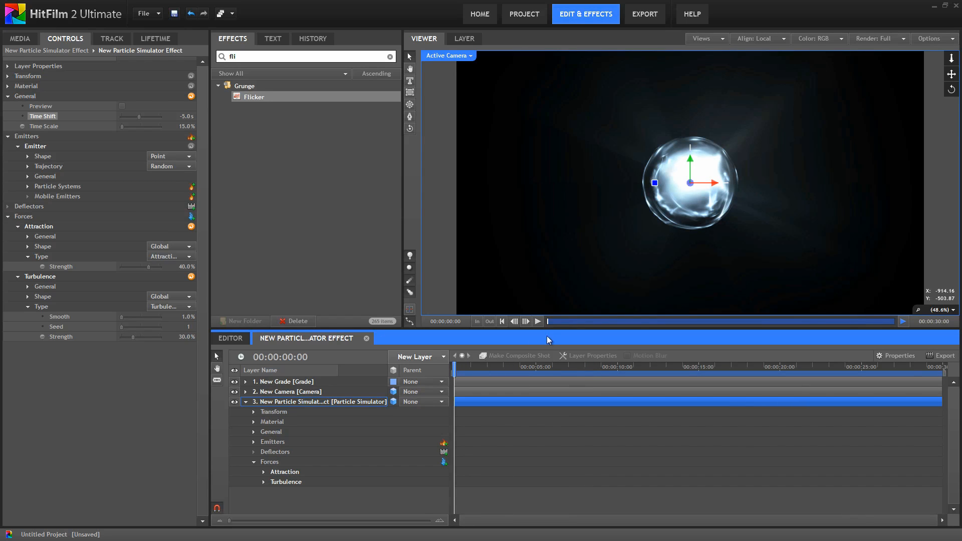
left_click(538, 321)
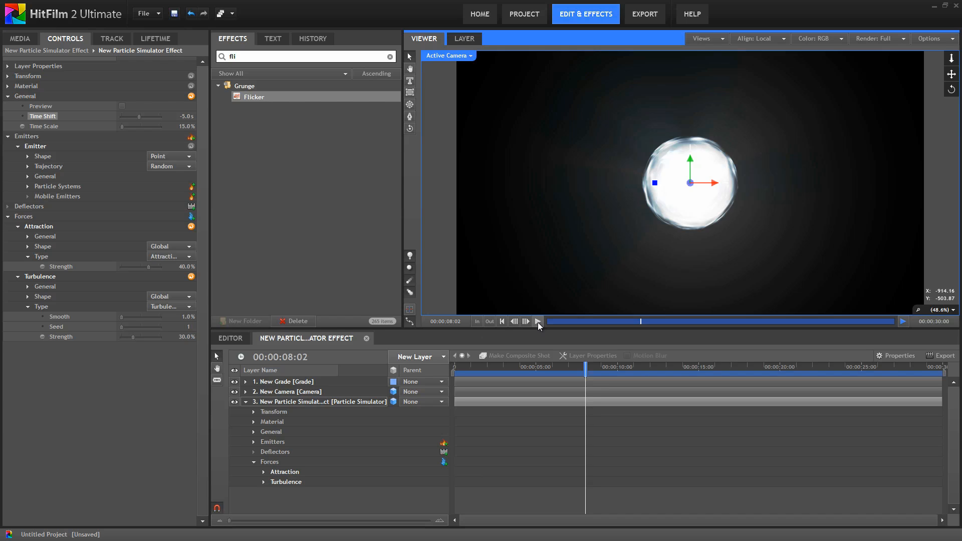
left_click(28, 187)
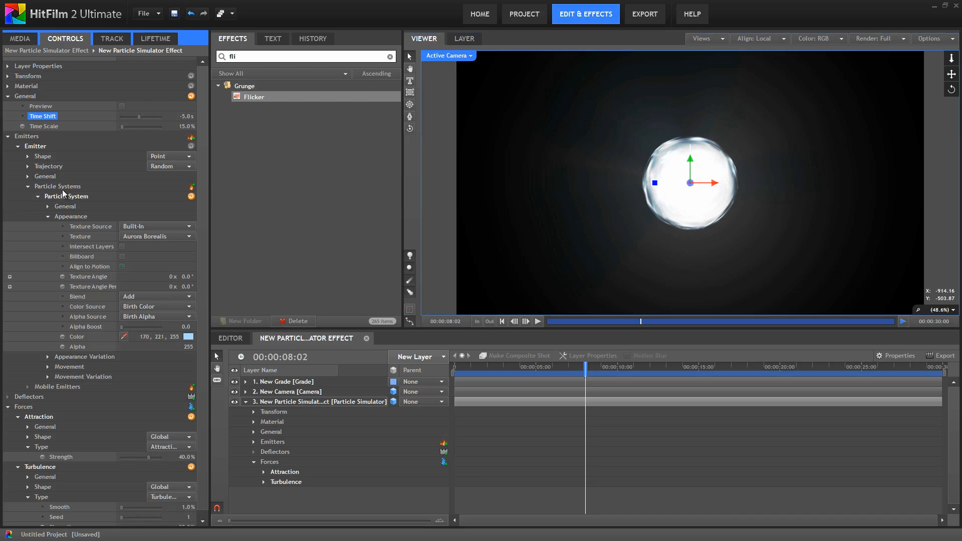
- Select Scale in the Lifetime curves and reset it to a flat line
left_click(158, 41)
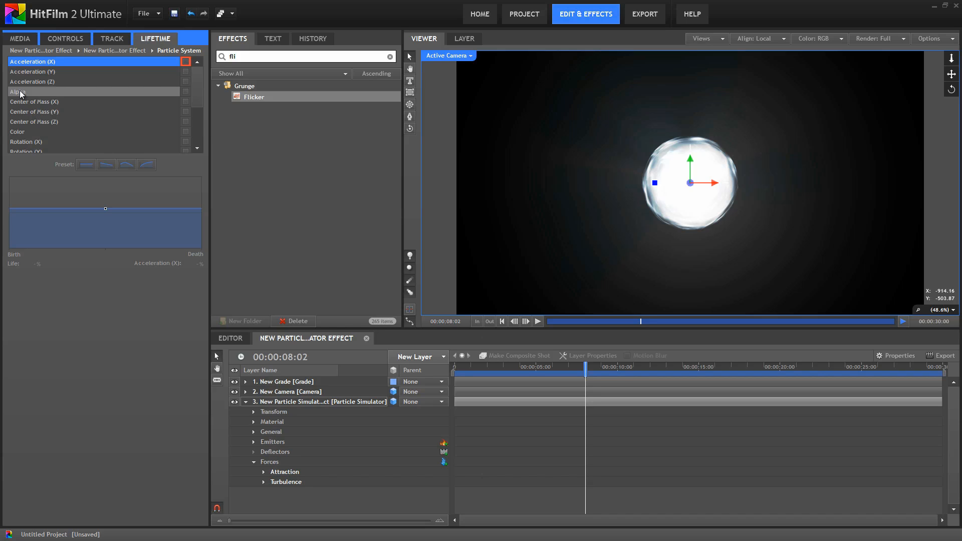
scroll(27, 113, "down", 3)
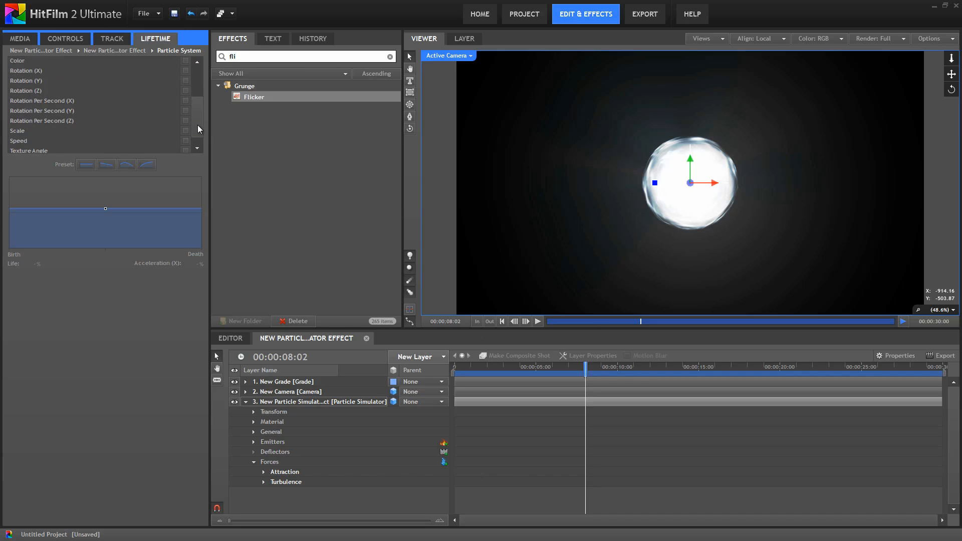
left_click(19, 118)
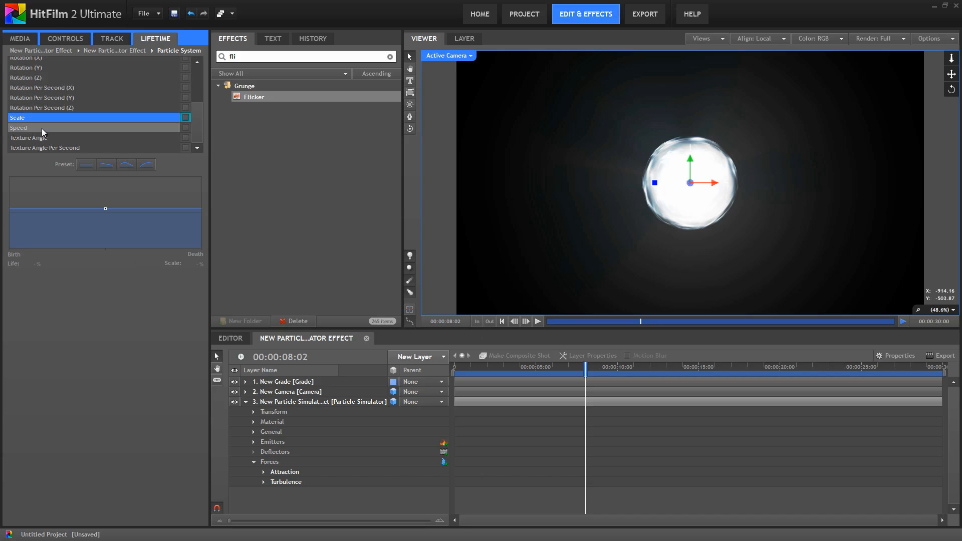
left_click(87, 168)
- Add Scale keyframes at 10% and 90% of life, both at 100%
left_click(19, 208)
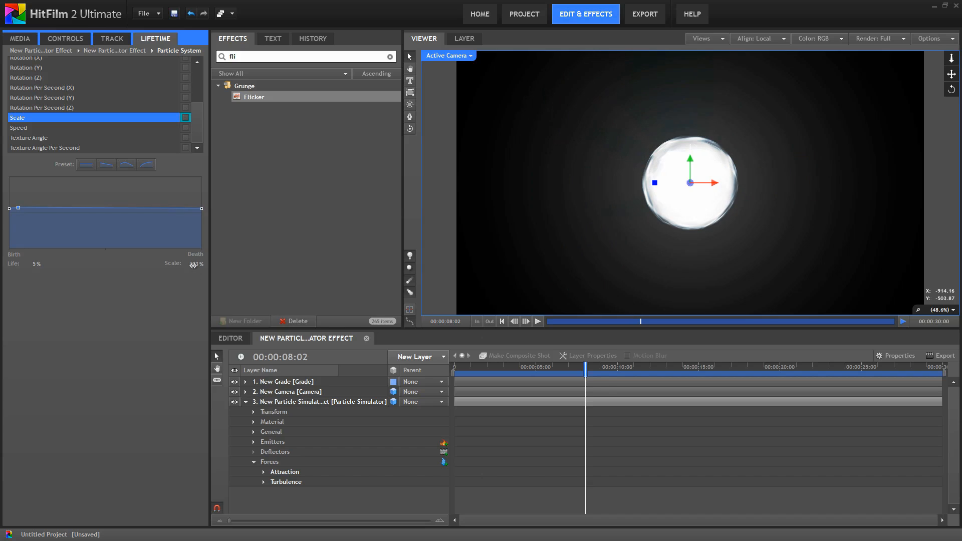
left_click_drag(35, 264, 65, 315)
type("10")
key("Tab")
type("10")
key("Return")
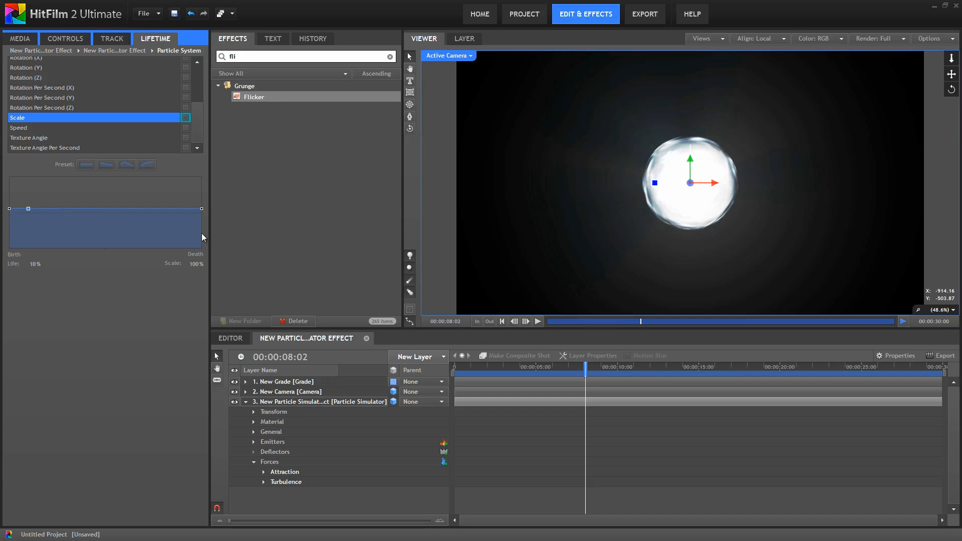
left_click(181, 208)
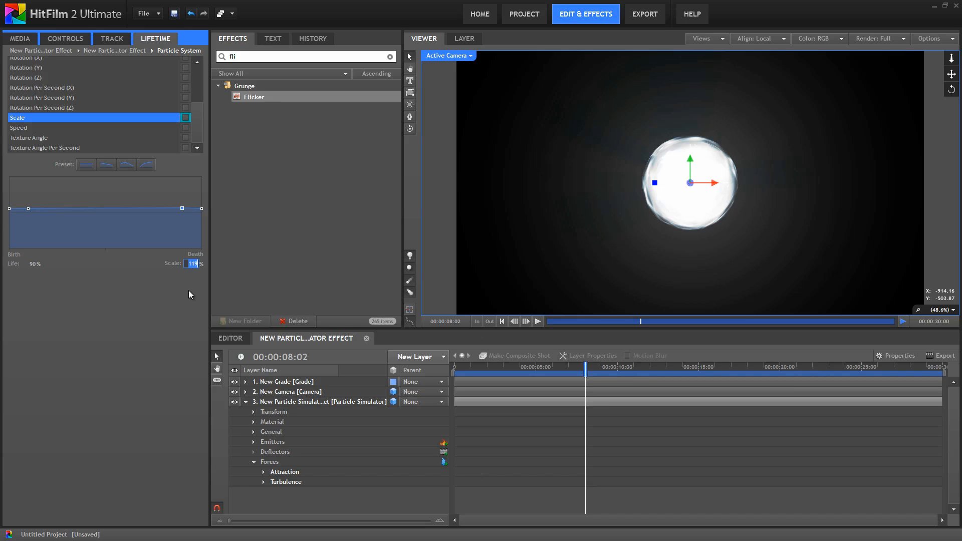
key("Return")
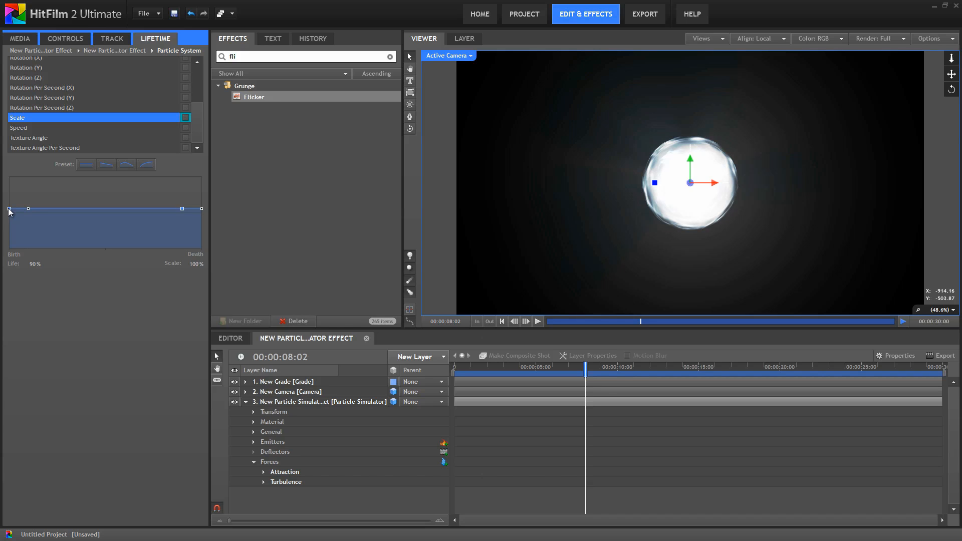
- Set the particle scale to 0% at birth and at death
left_click_drag(9, 211, 9, 216)
left_click(196, 264)
type("0")
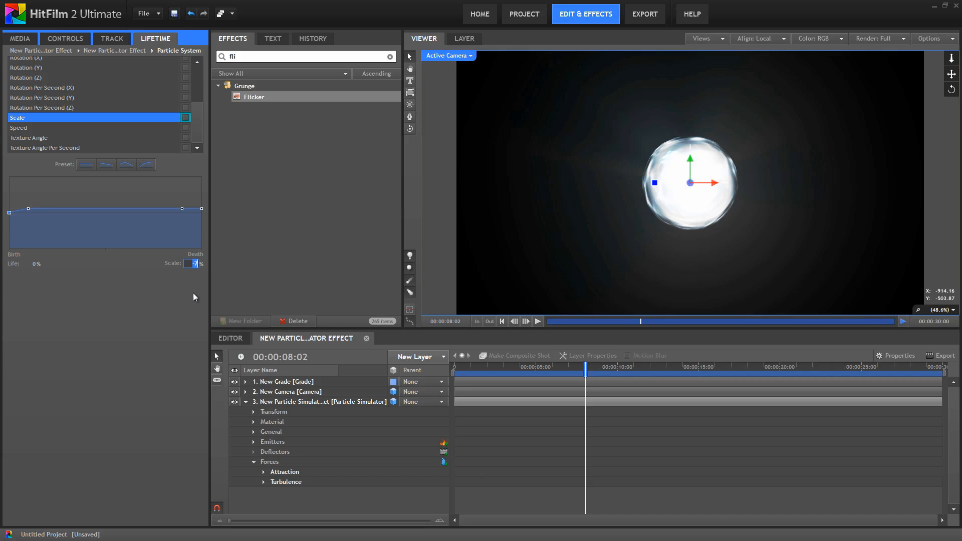
key("Return")
type("0")
key("Return")
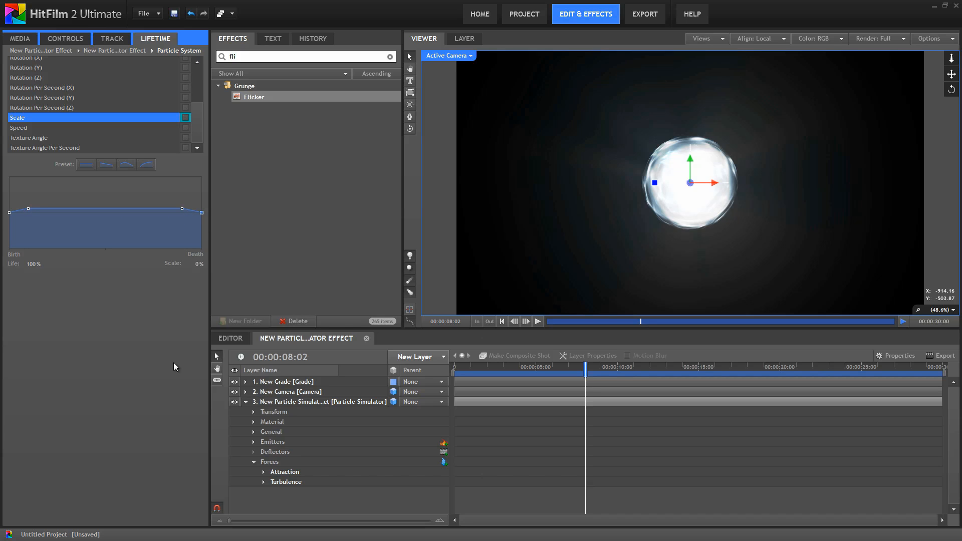
- Preview the growing-and-shrinking particles from the start
left_click(69, 40)
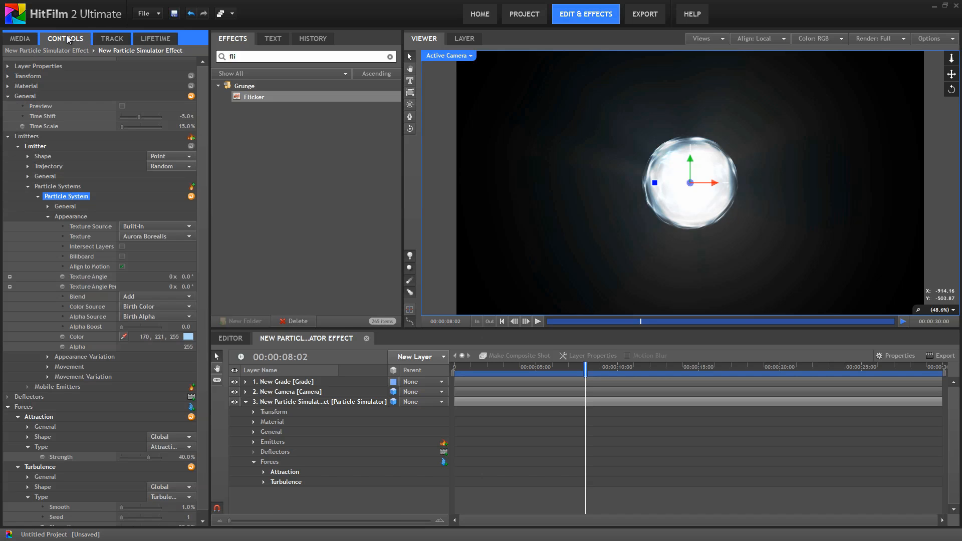
left_click_drag(481, 372, 459, 371)
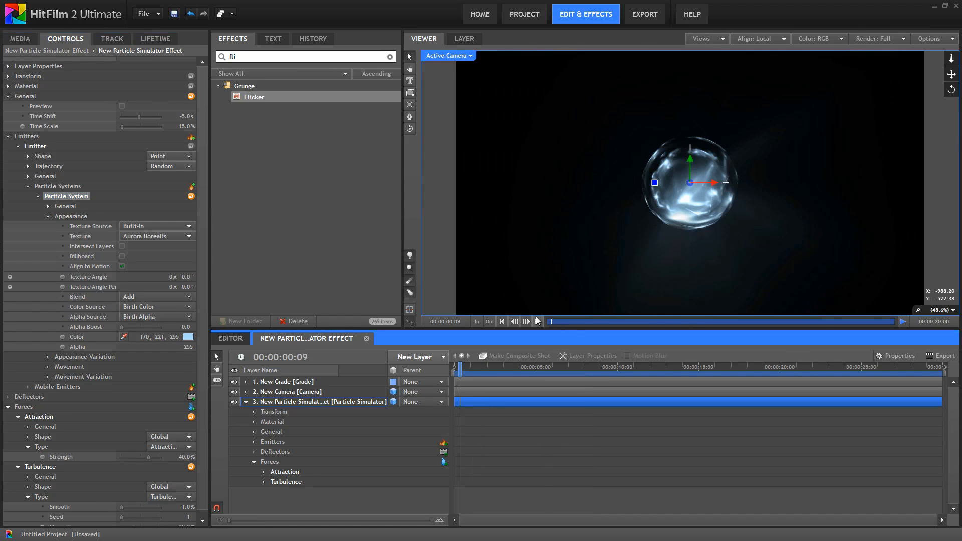
left_click(537, 321)
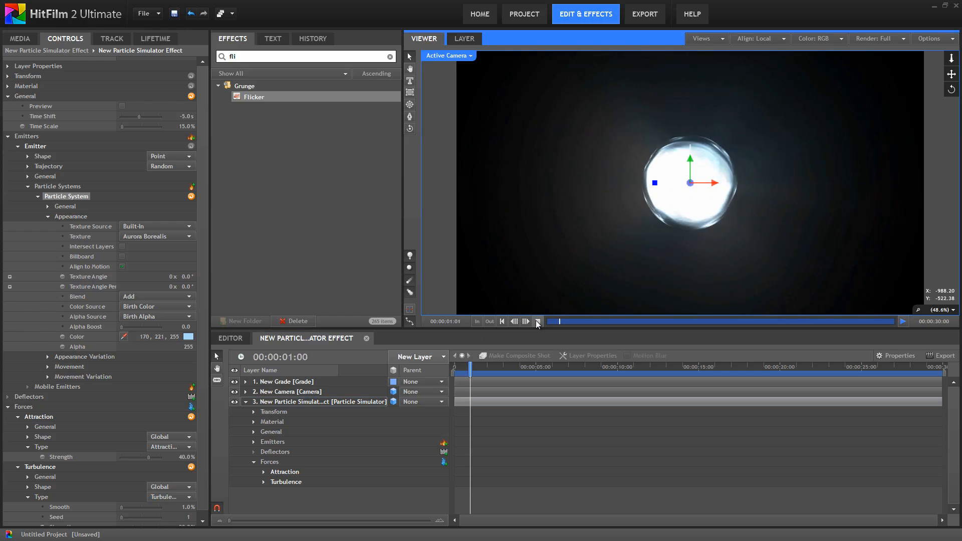